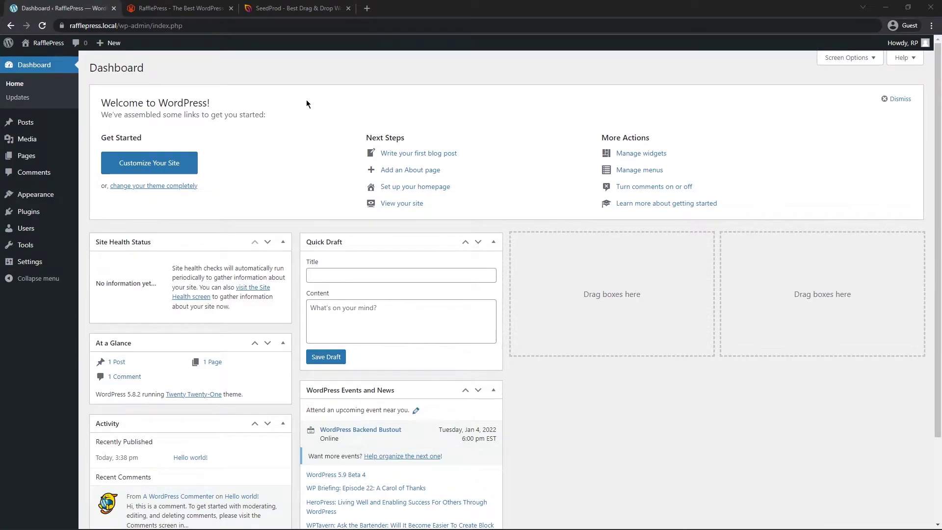
# Step: Switch from the WordPress Dashboard to the rafflepress.com tab
pyautogui.hotkey('ctrl', 'Tab')
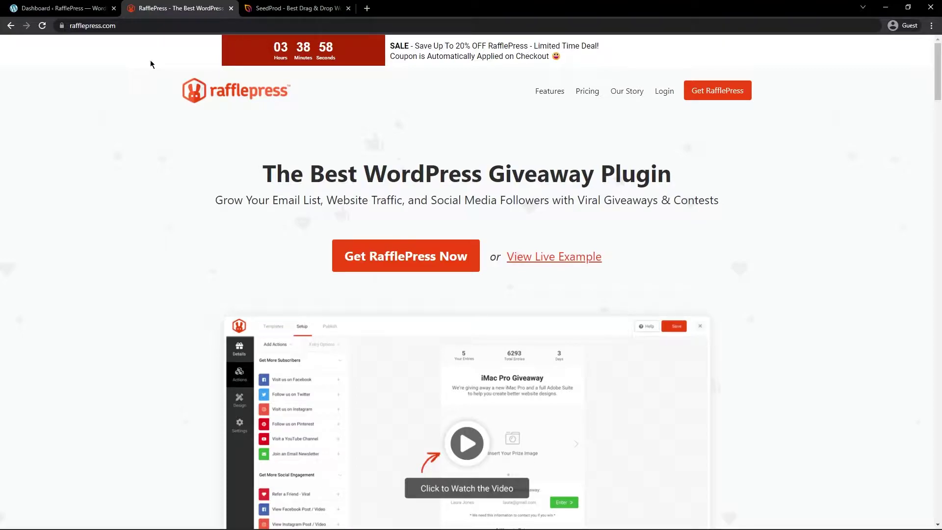
pyautogui.hotkey('ctrl', 'Tab')
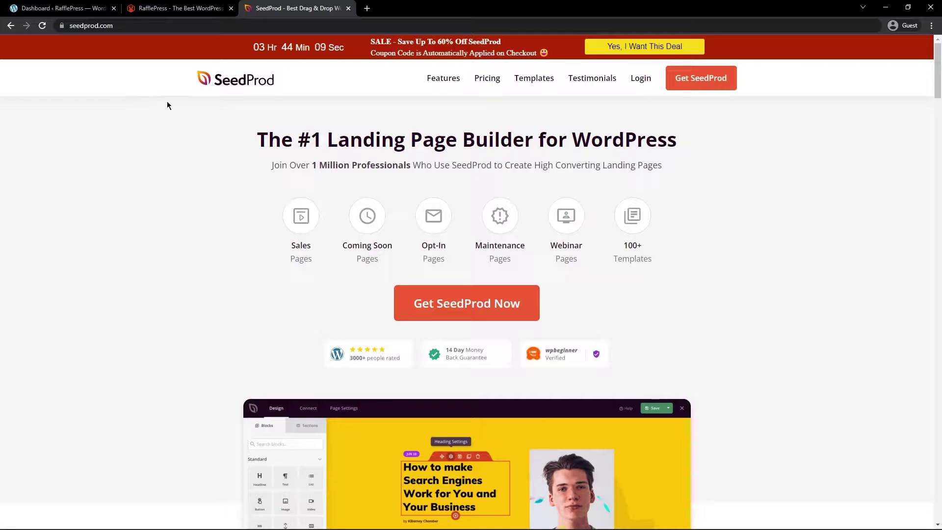
pyautogui.click(155, 12)
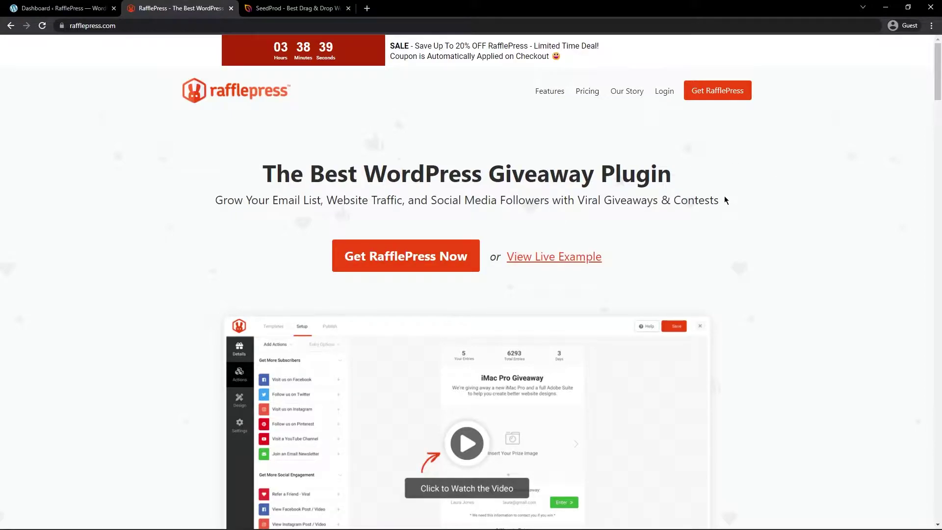
# Step: Log in to the RafflePress account and download the RafflePress Pro 1.9.0 zip
pyautogui.click(664, 92)
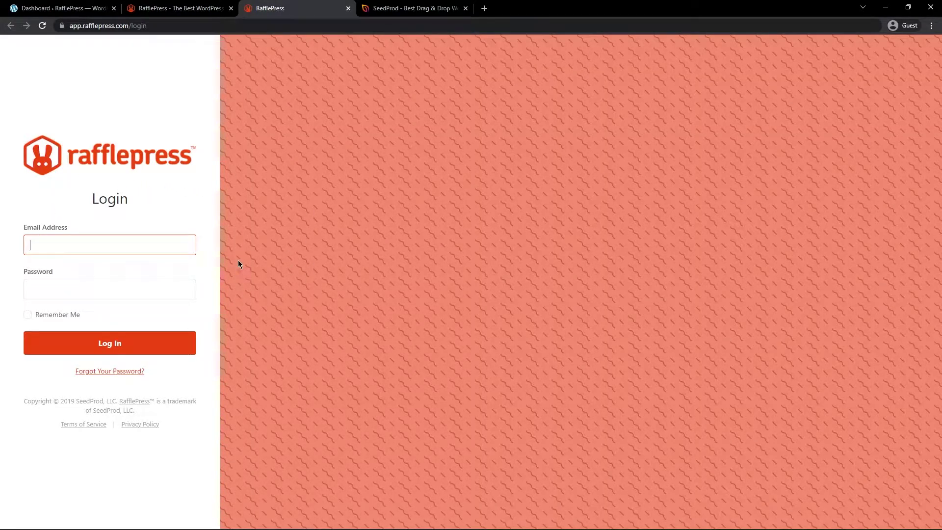
pyautogui.click(120, 352)
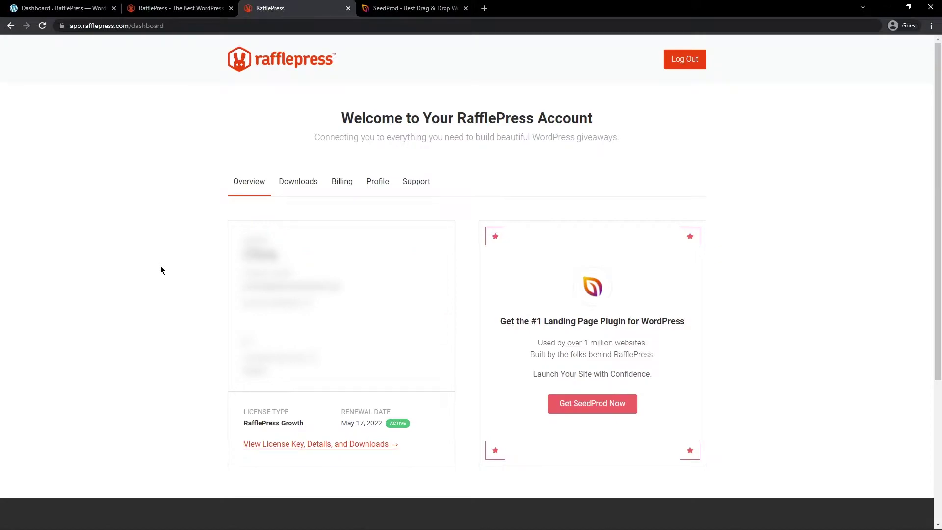
pyautogui.click(303, 186)
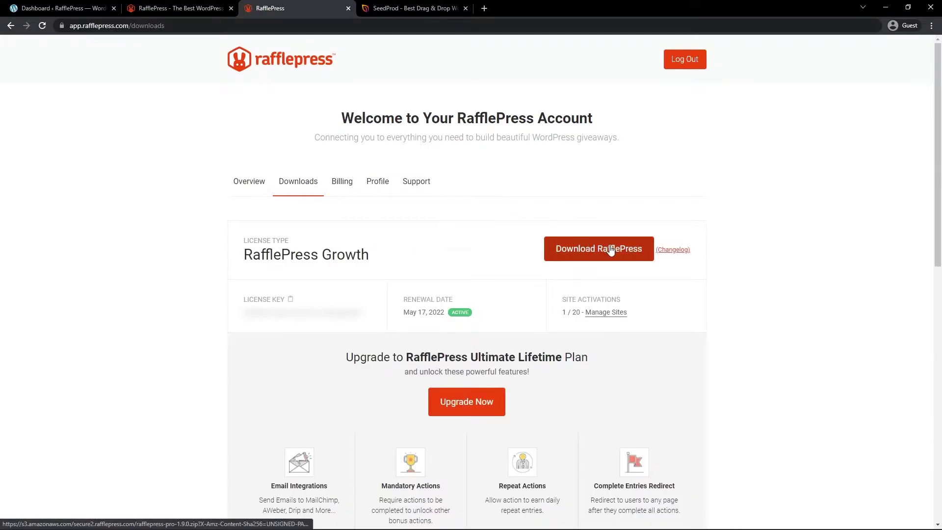
pyautogui.click(610, 249)
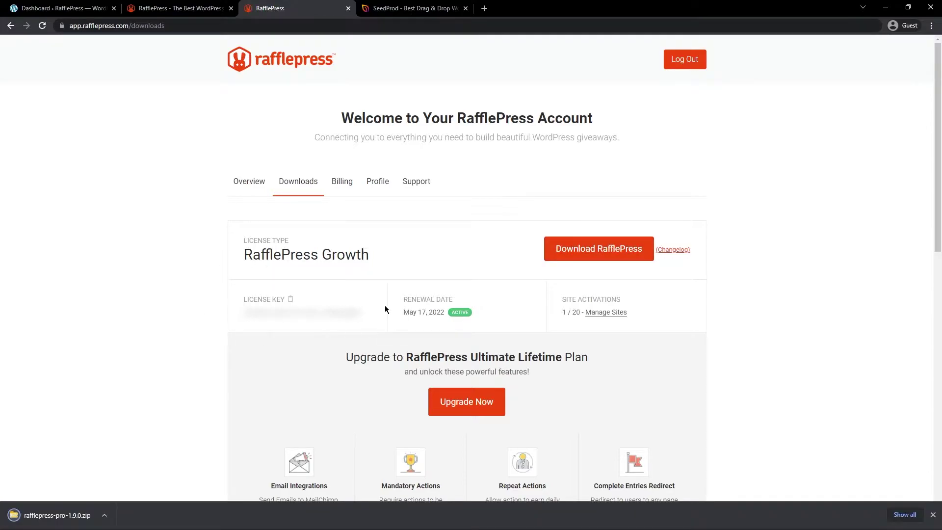
# Step: Copy the RafflePress license key and close both RafflePress tabs
pyautogui.click(290, 300)
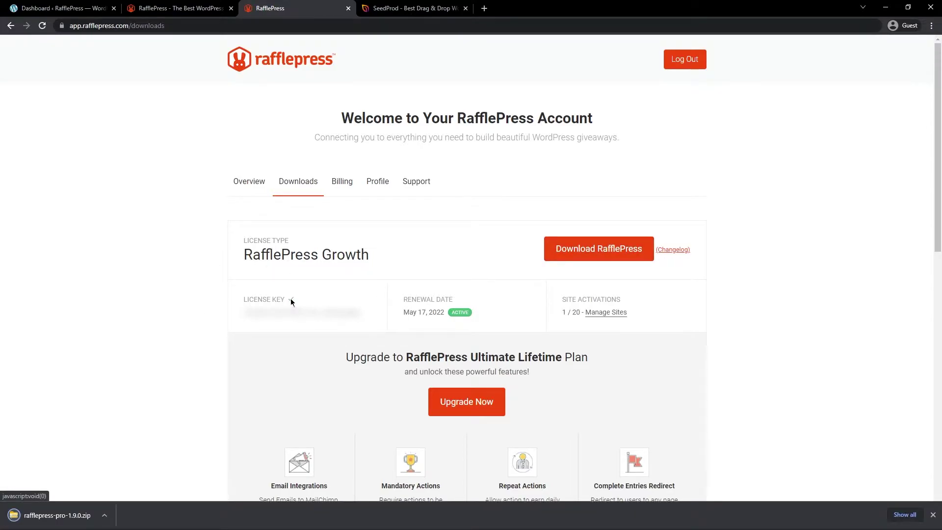
pyautogui.click(348, 8)
pyautogui.click(231, 8)
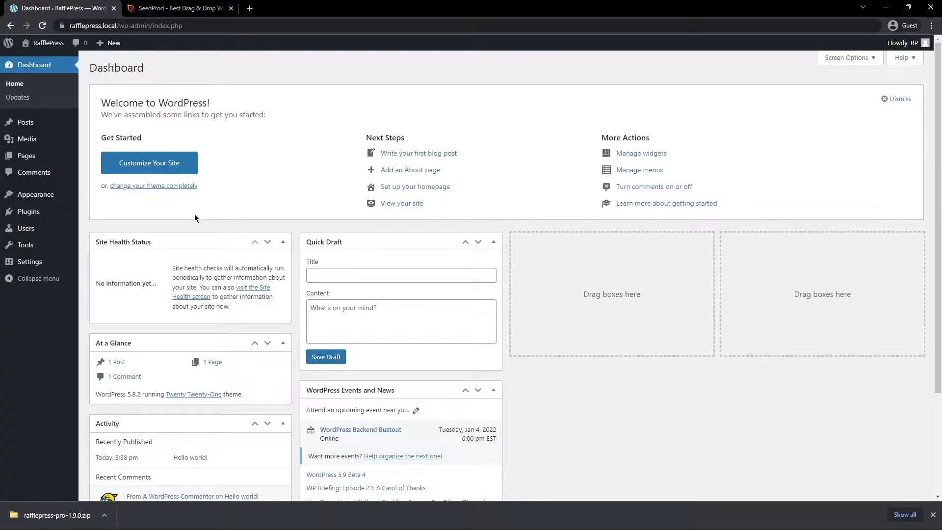
# Step: Upload rafflepress-pro-1.9.0.zip as a new plugin, install it, and activate it
pyautogui.moveTo(37, 214)
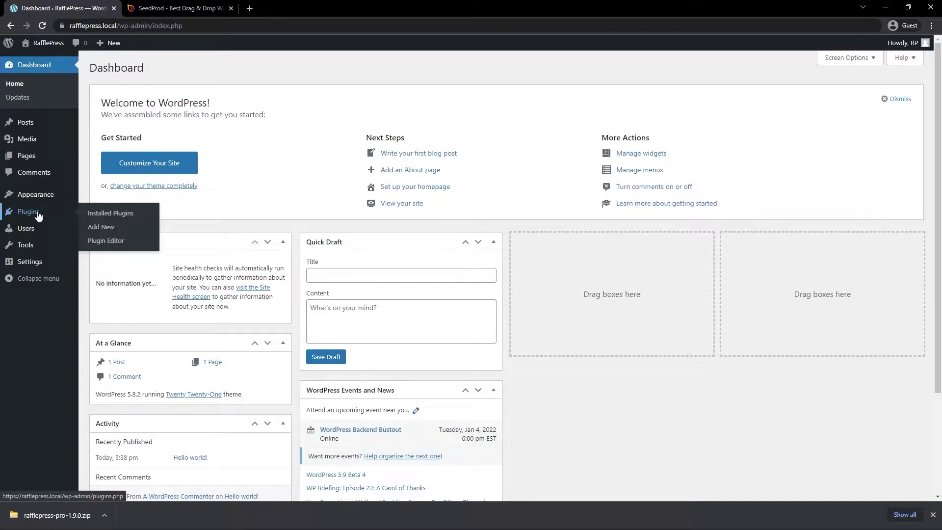
pyautogui.click(101, 227)
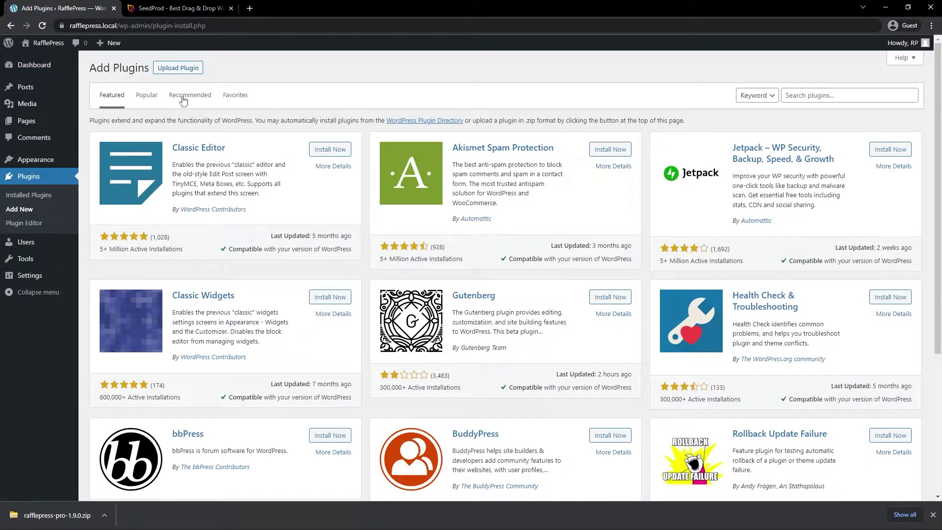
pyautogui.click(178, 68)
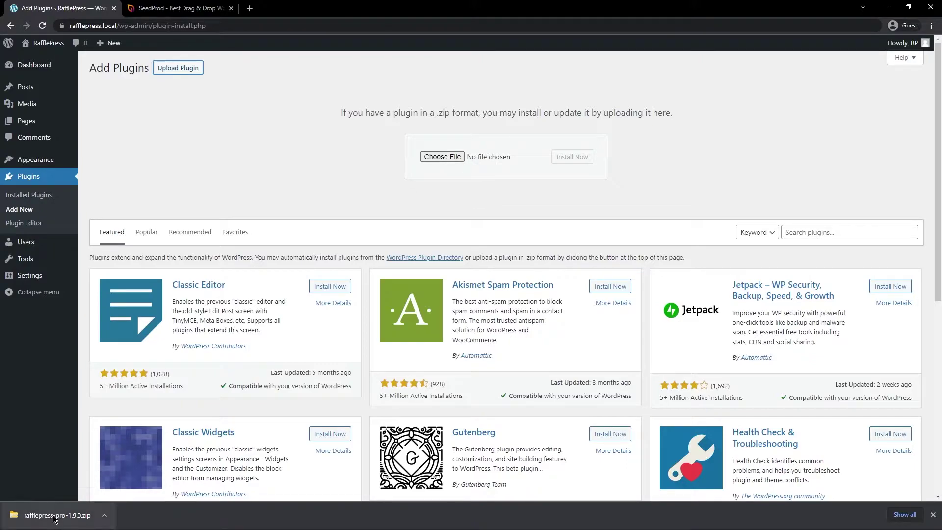
pyautogui.moveTo(57, 516); pyautogui.dragTo(450, 160)
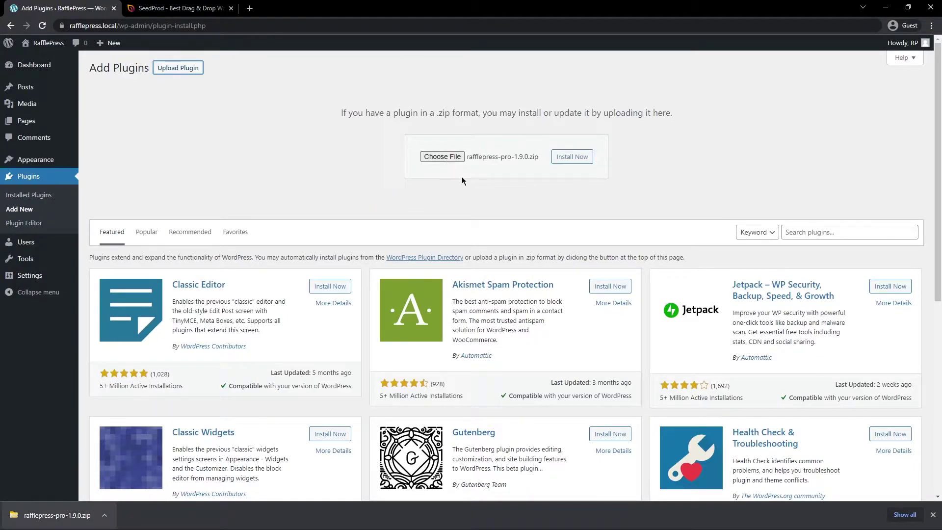
pyautogui.click(571, 156)
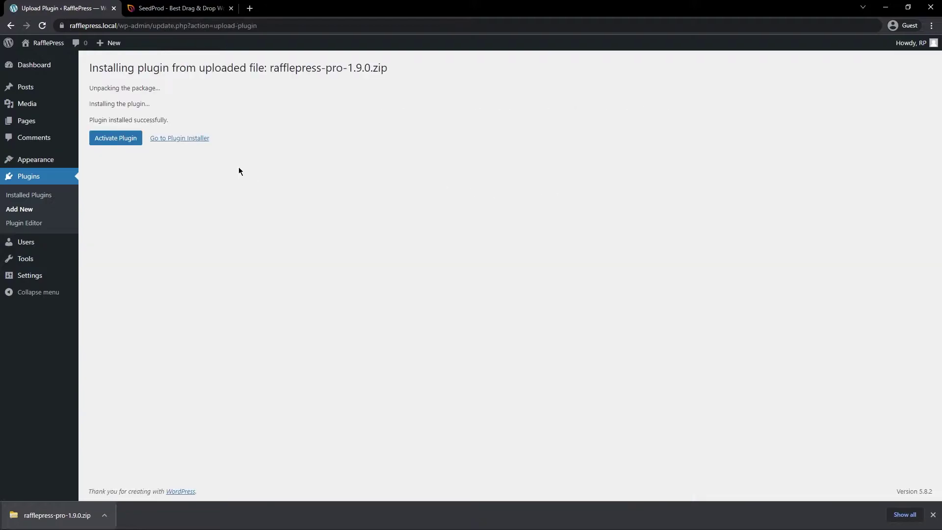
pyautogui.click(114, 139)
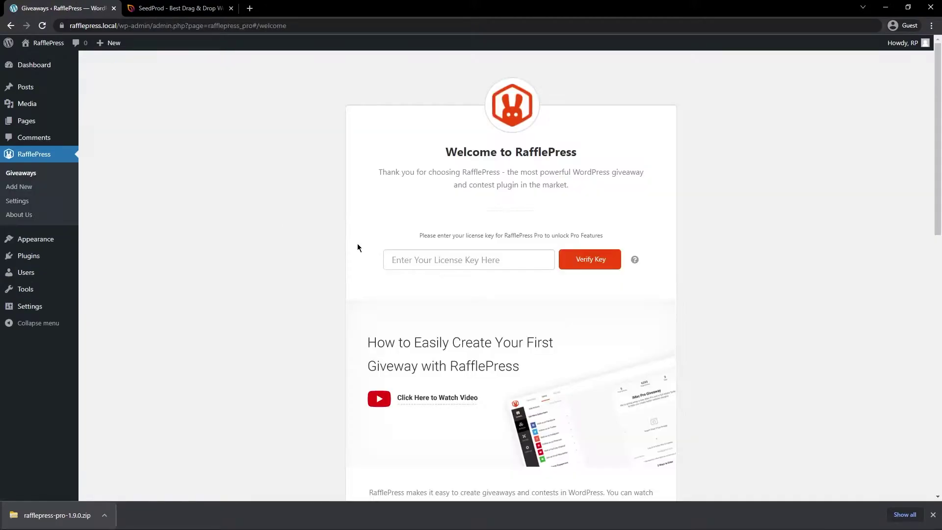
# Step: Paste and verify the RafflePress license key, then move to the SeedProd tab
pyautogui.click(453, 257)
pyautogui.rightClick(452, 258)
pyautogui.click(495, 317)
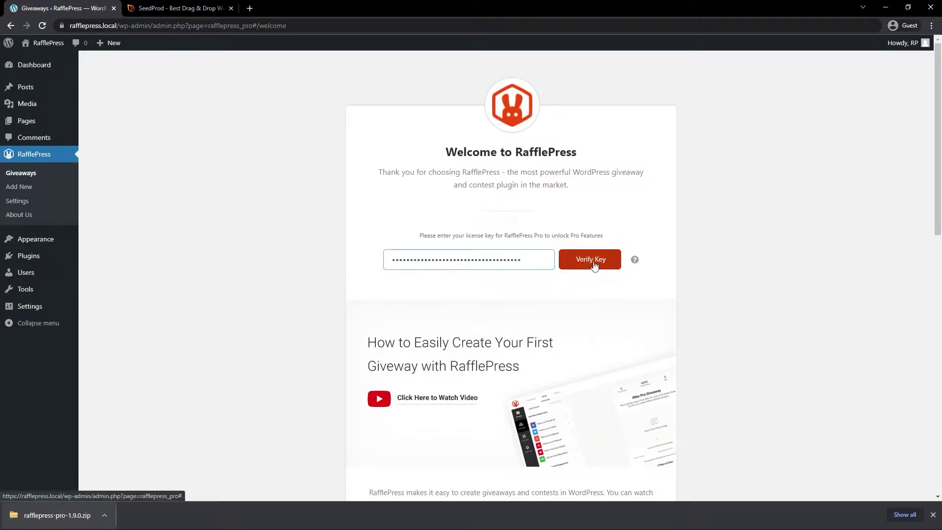
pyautogui.click(598, 262)
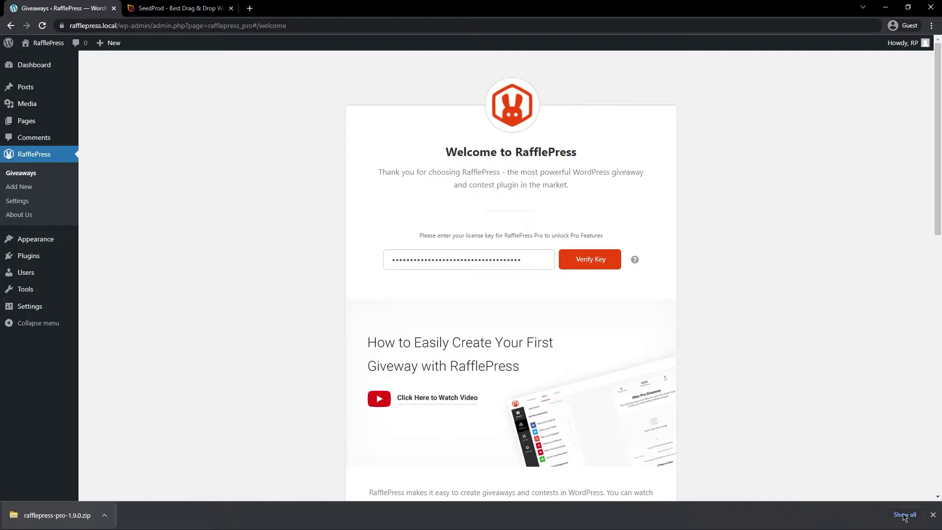
pyautogui.click(933, 514)
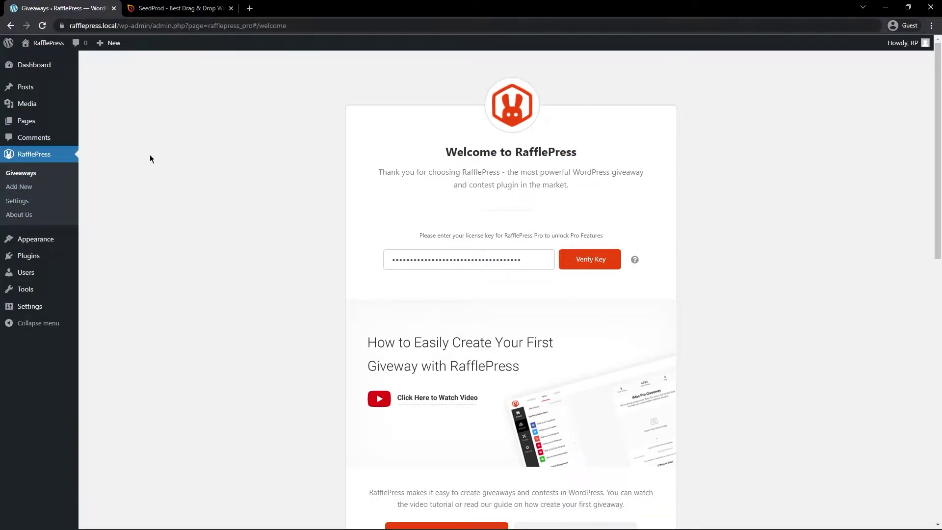
pyautogui.hotkey('ctrl', 'Tab')
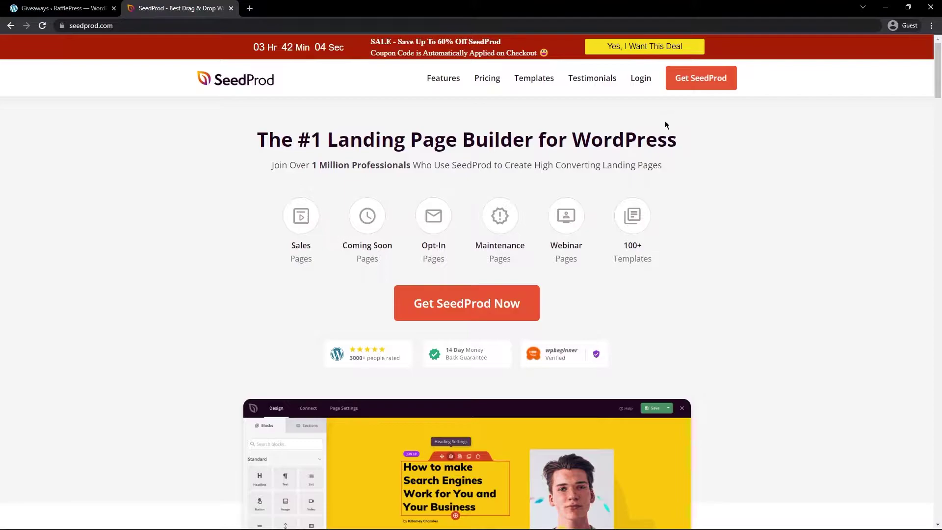
# Step: Log in to the SeedProd account, download Landing Page Pro 6.7.4, and copy its license key
pyautogui.click(641, 80)
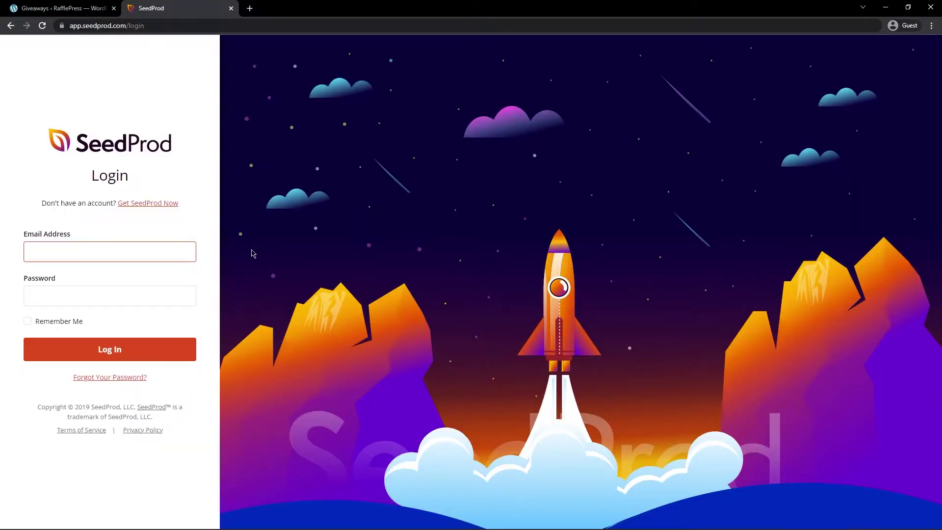
pyautogui.click(193, 354)
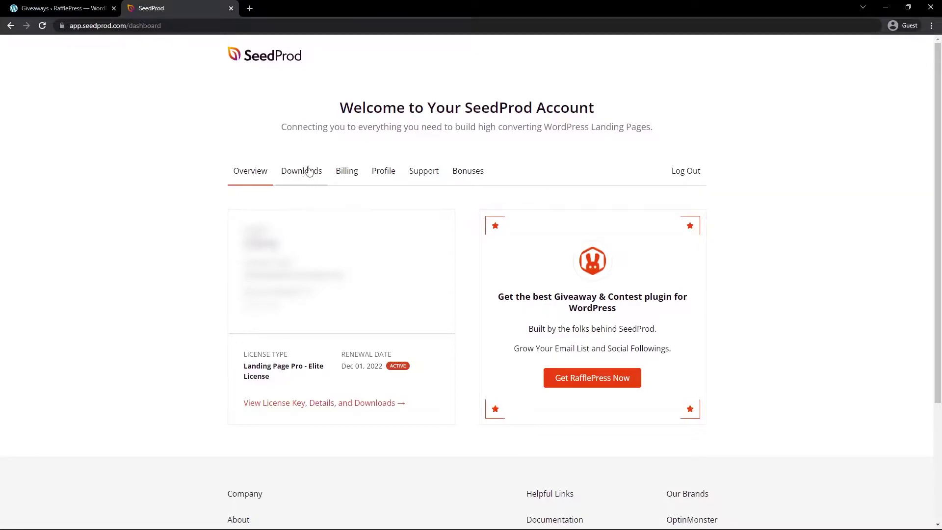
pyautogui.click(307, 177)
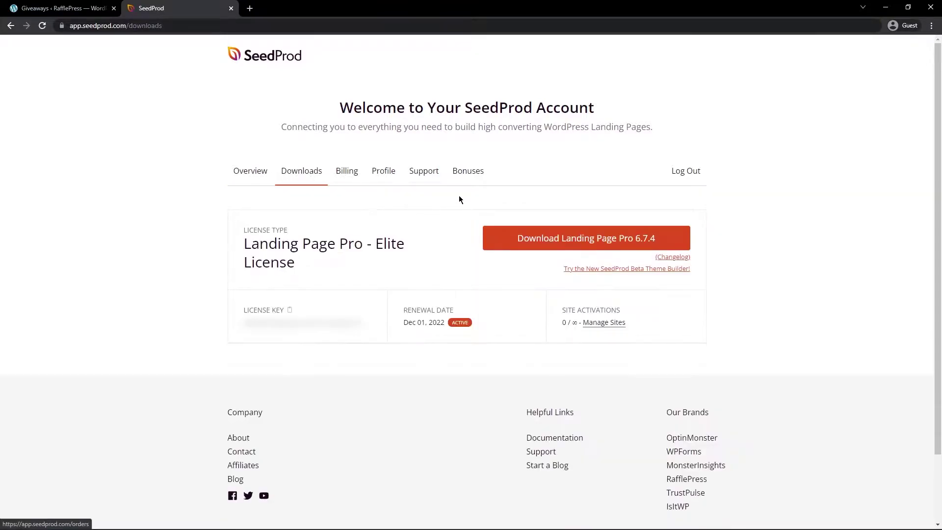
pyautogui.click(592, 240)
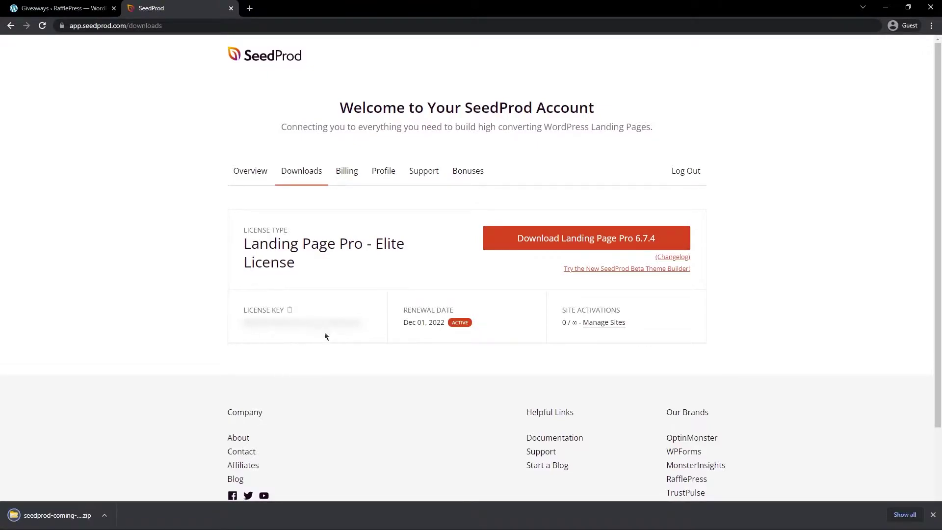
pyautogui.click(291, 311)
# Step: Close the SeedProd tab, then upload, install and activate the Landing Page Pro 6.7.4 zip
pyautogui.click(231, 8)
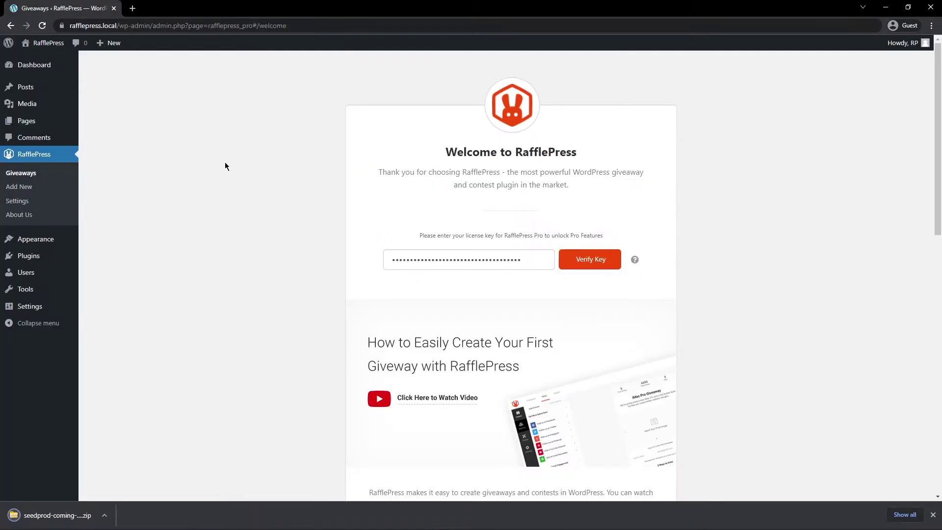
pyautogui.moveTo(61, 256)
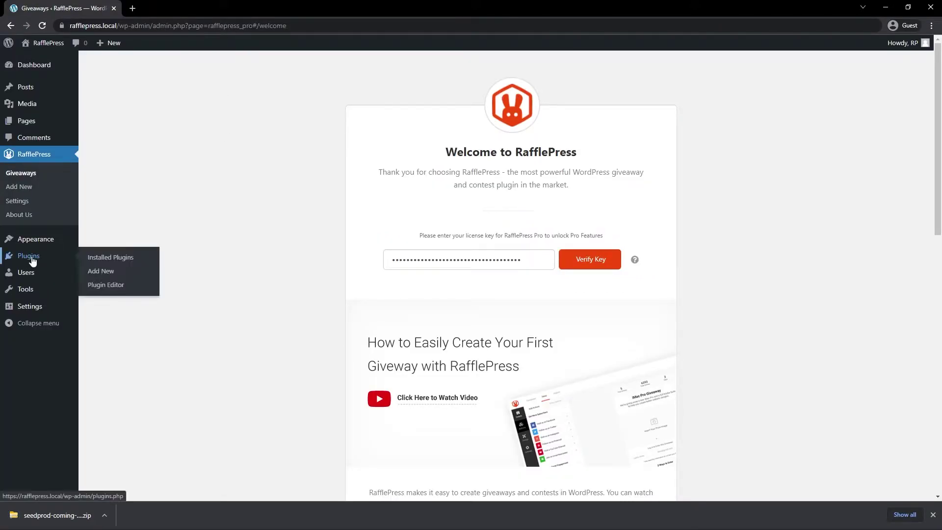
pyautogui.click(100, 275)
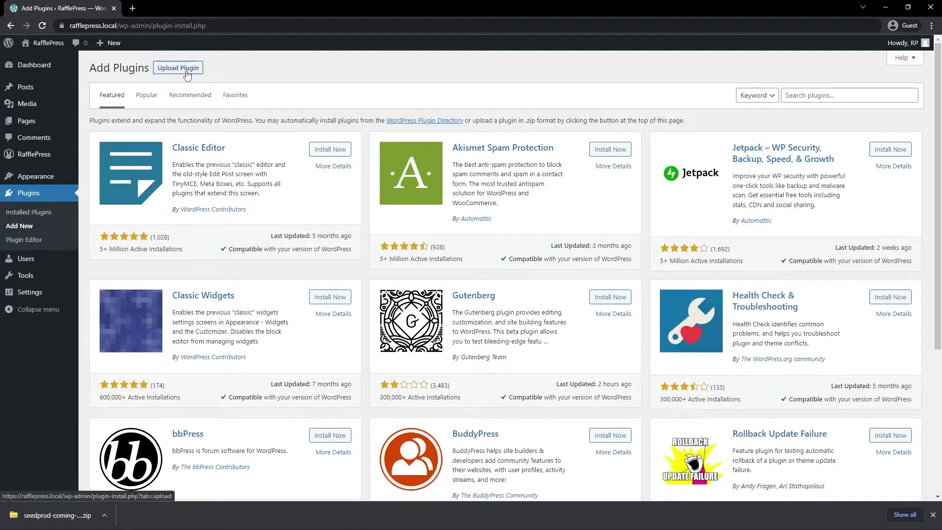
pyautogui.click(185, 69)
pyautogui.moveTo(49, 515); pyautogui.dragTo(444, 157)
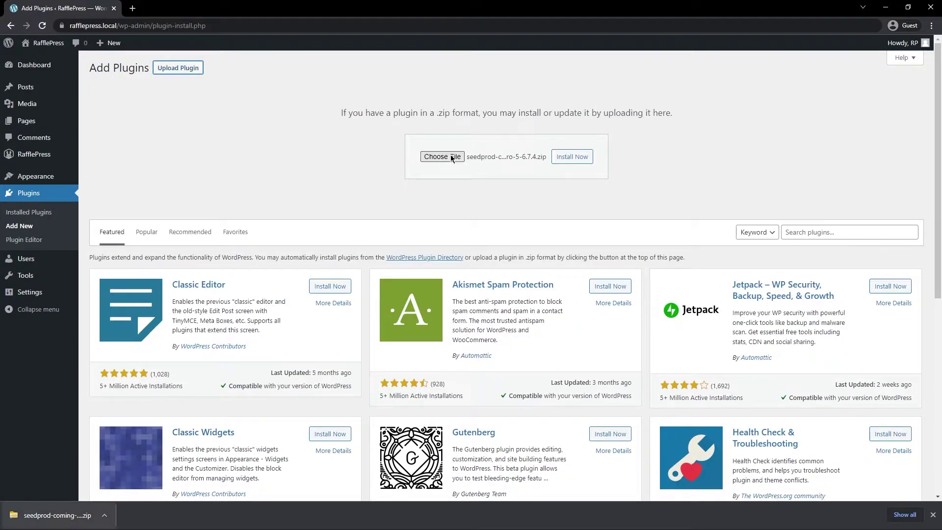
pyautogui.click(557, 165)
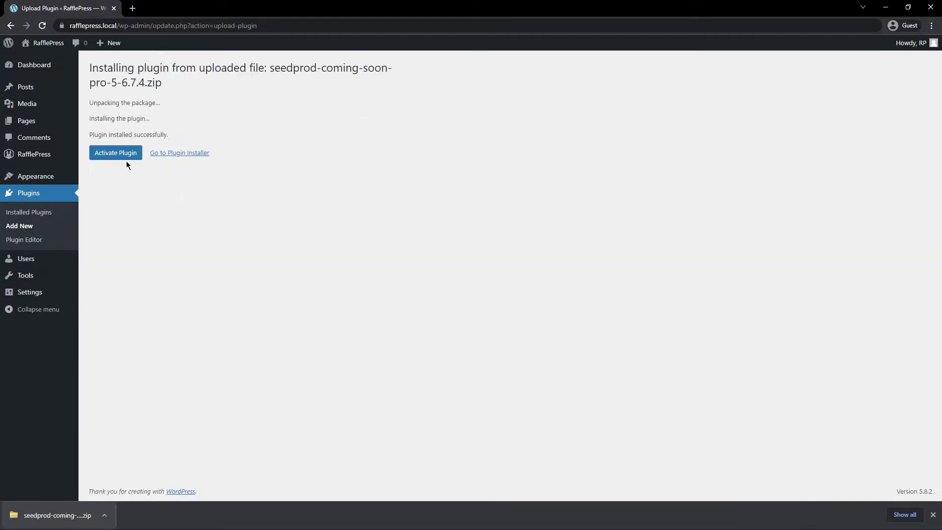
pyautogui.click(124, 156)
# Step: Paste the SeedProd license key, verify it, and dismiss the download notice
pyautogui.rightClick(438, 212)
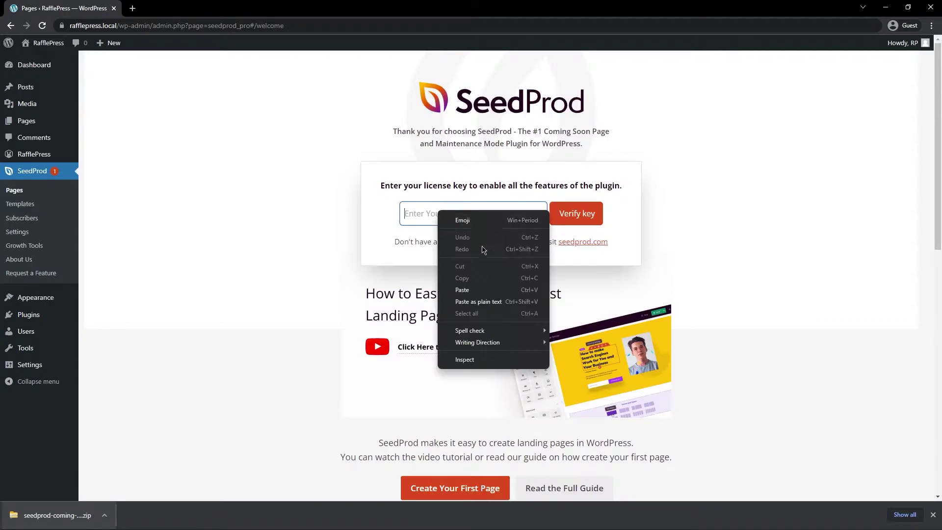
pyautogui.click(475, 291)
pyautogui.click(577, 215)
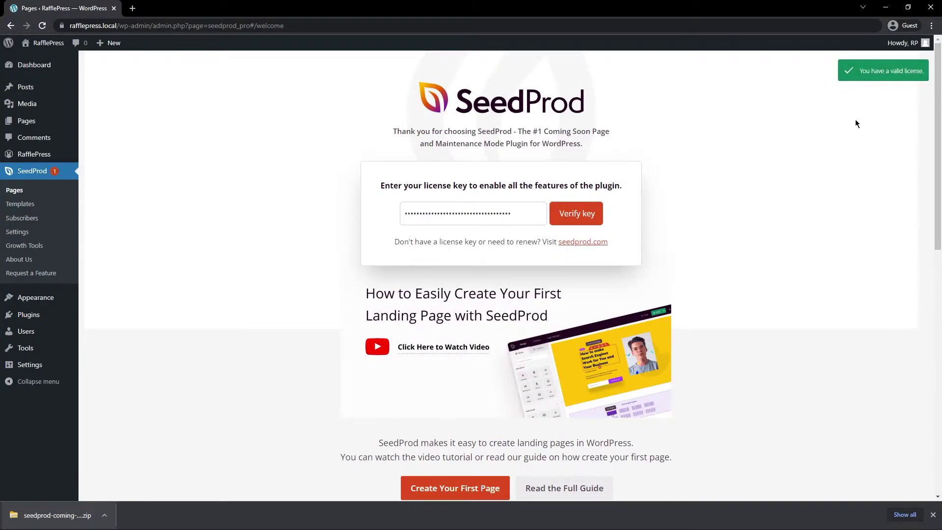
pyautogui.click(934, 514)
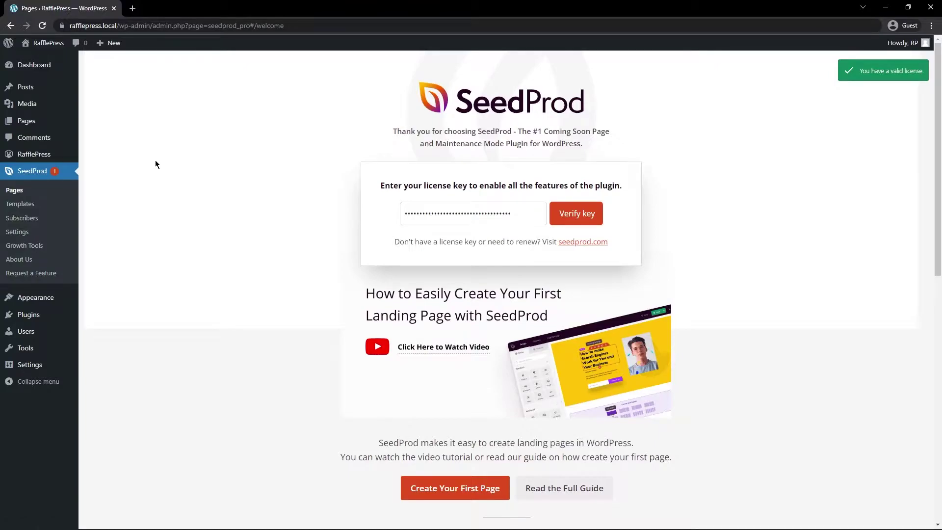
# Step: Create a RafflePress giveaway named 'Meal For Two' from the Grow Your Email List template
pyautogui.moveTo(28, 155)
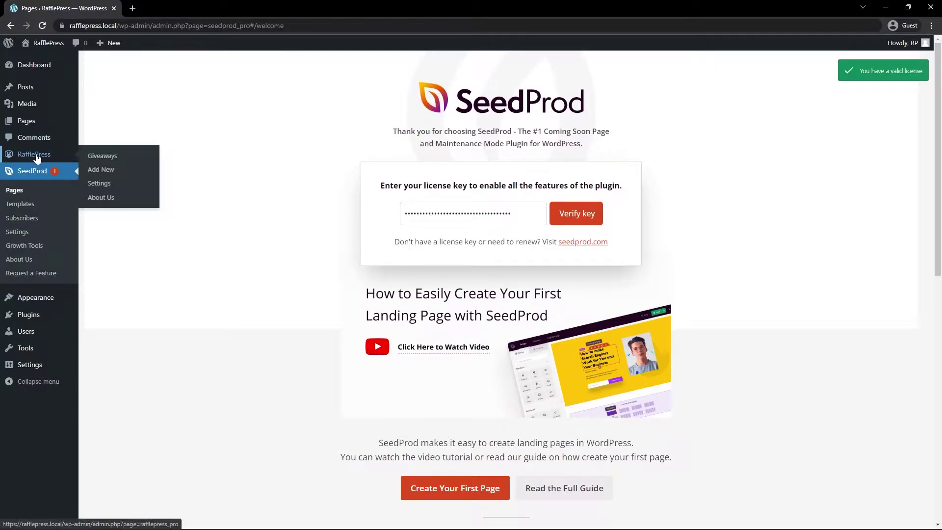
pyautogui.click(100, 169)
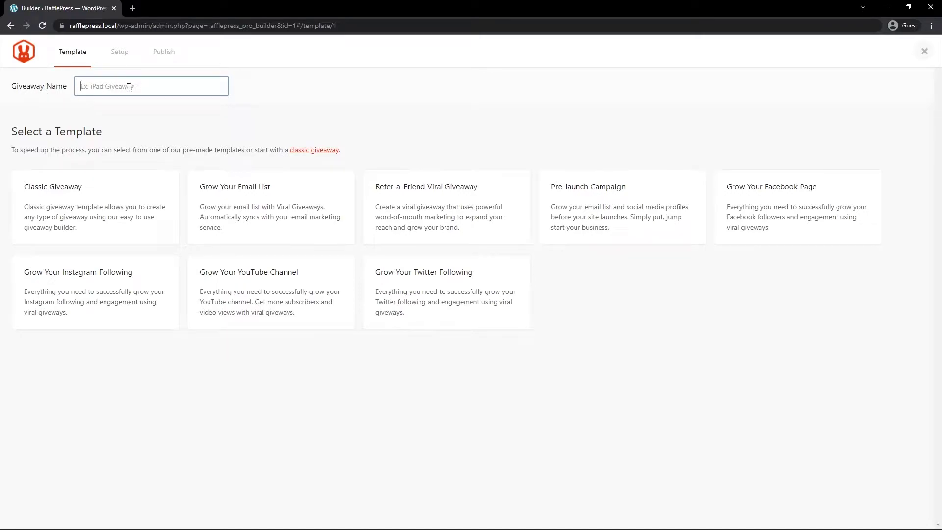
pyautogui.write('Meal For Two')
pyautogui.moveTo(217, 187)
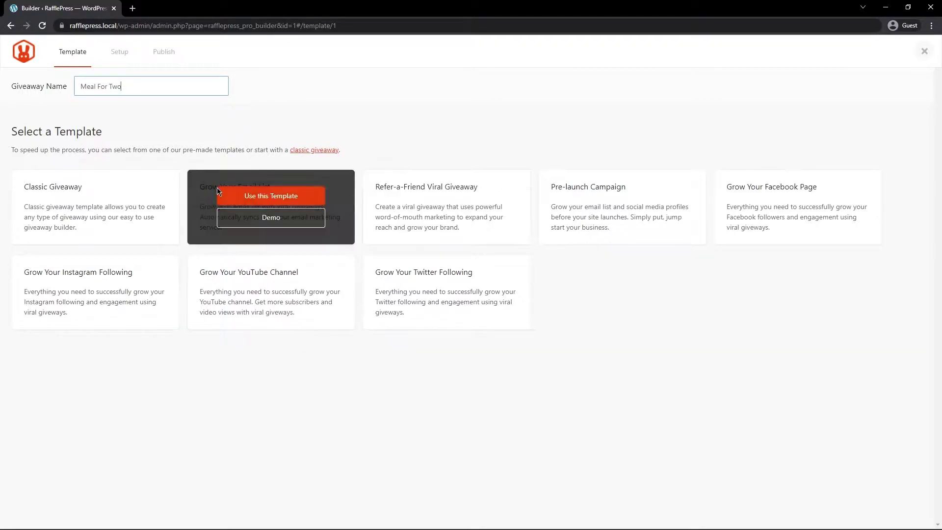
pyautogui.click(269, 198)
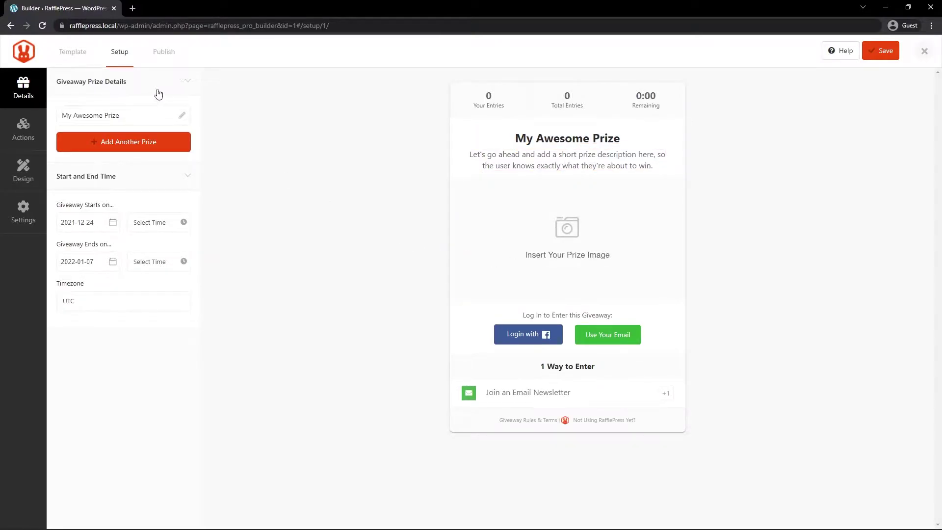
# Step: Set the prize to 'Win a Meal For Two!' with a meal description and the meal.jpg photo
pyautogui.click(183, 116)
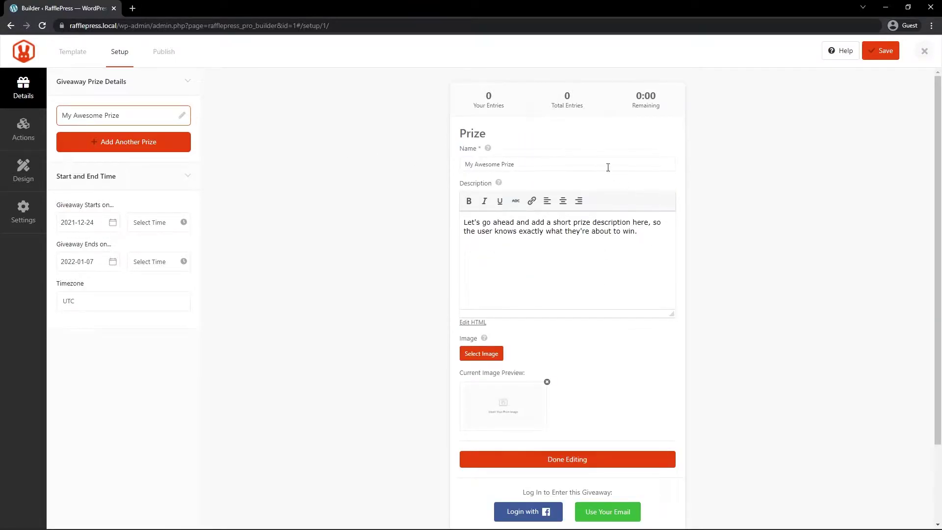
pyautogui.tripleClick(543, 165)
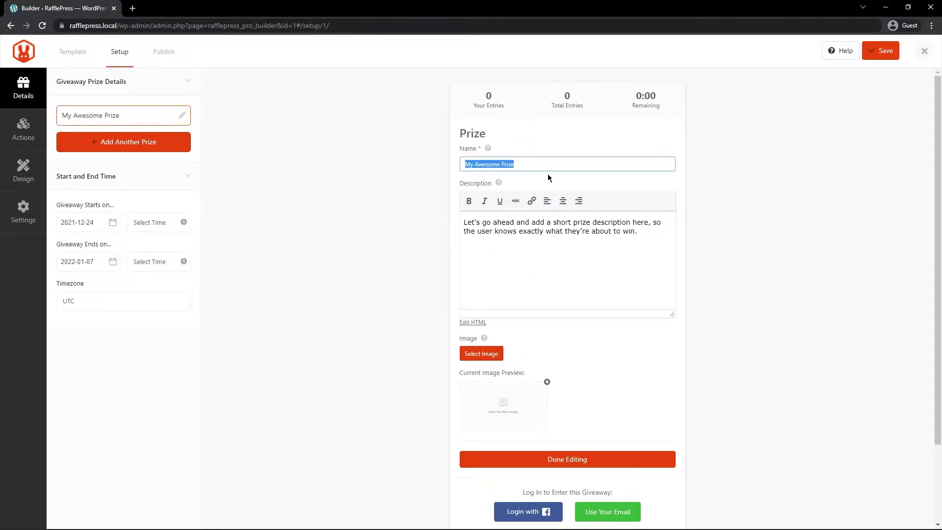
pyautogui.hotkey('ctrl', 'v')
pyautogui.moveTo(650, 232); pyautogui.dragTo(464, 222)
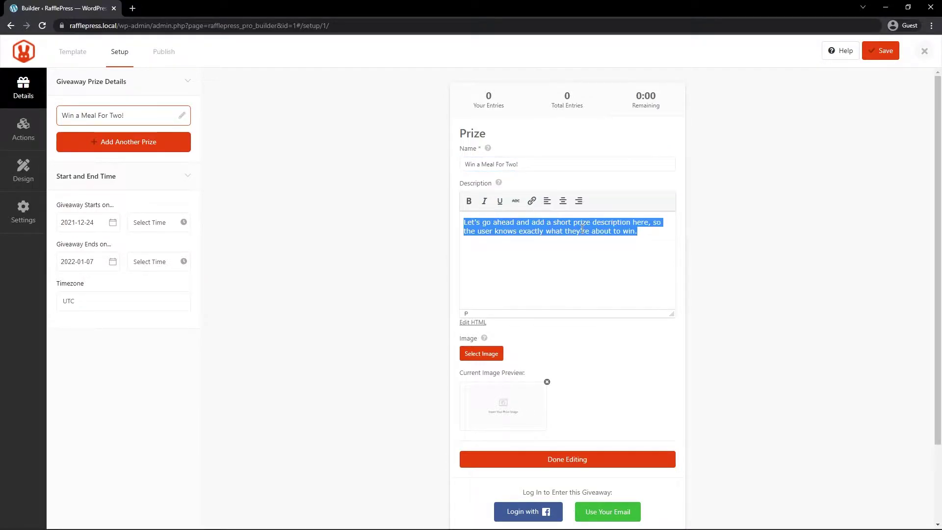
pyautogui.hotkey('ctrl', 'v')
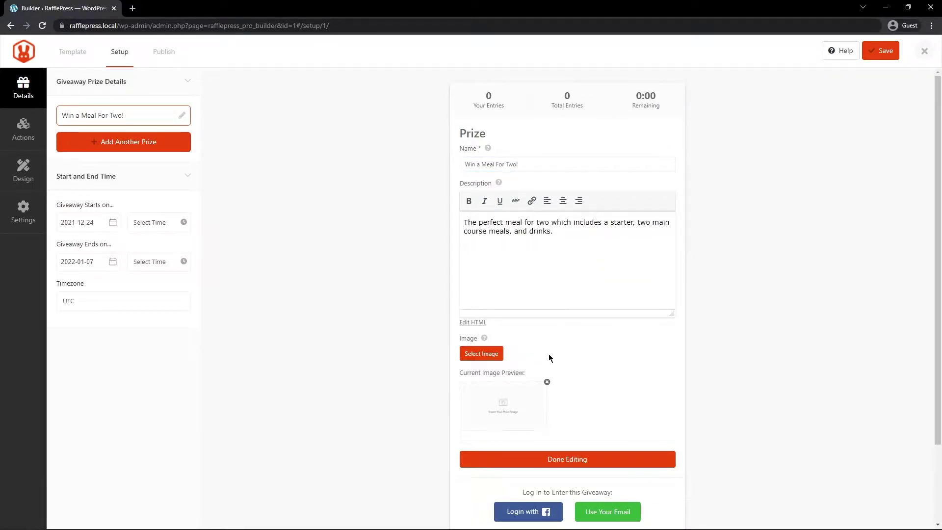
pyautogui.click(483, 355)
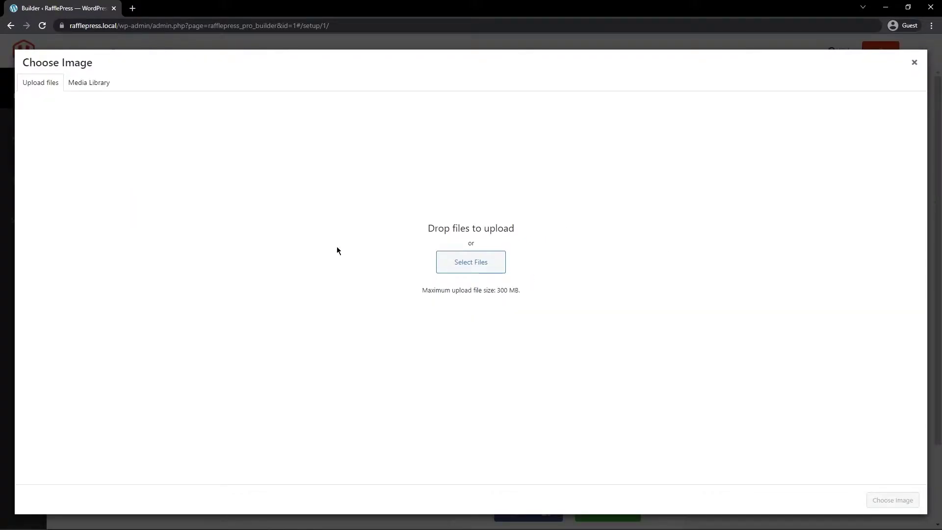
pyautogui.click(89, 86)
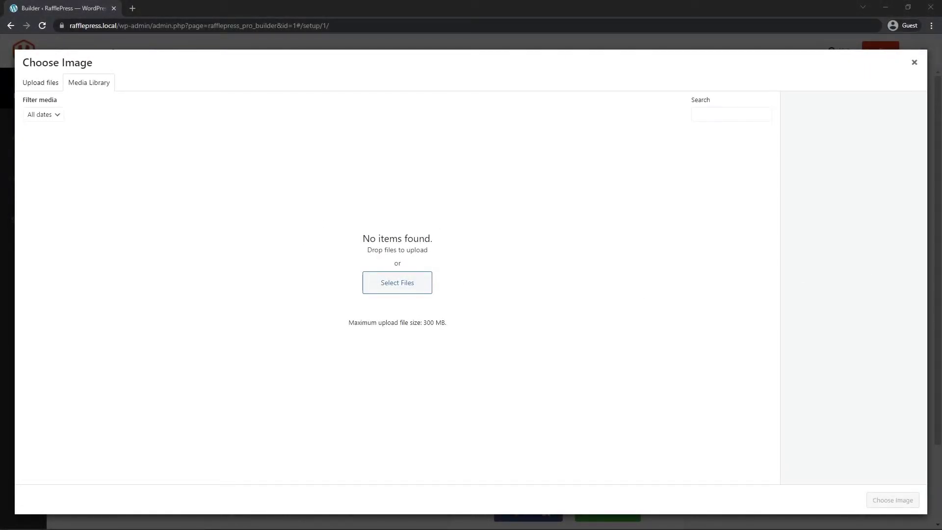
pyautogui.moveTo(941, 330); pyautogui.dragTo(417, 271)
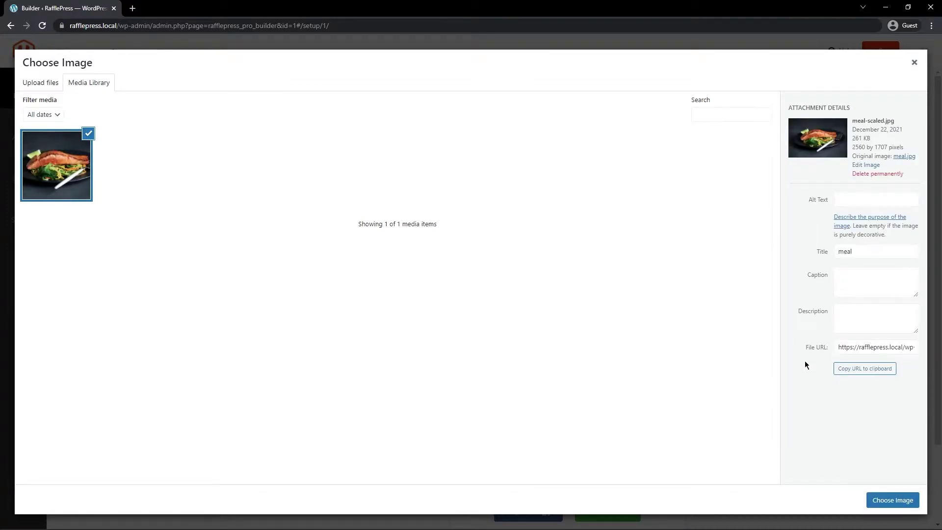
pyautogui.click(893, 500)
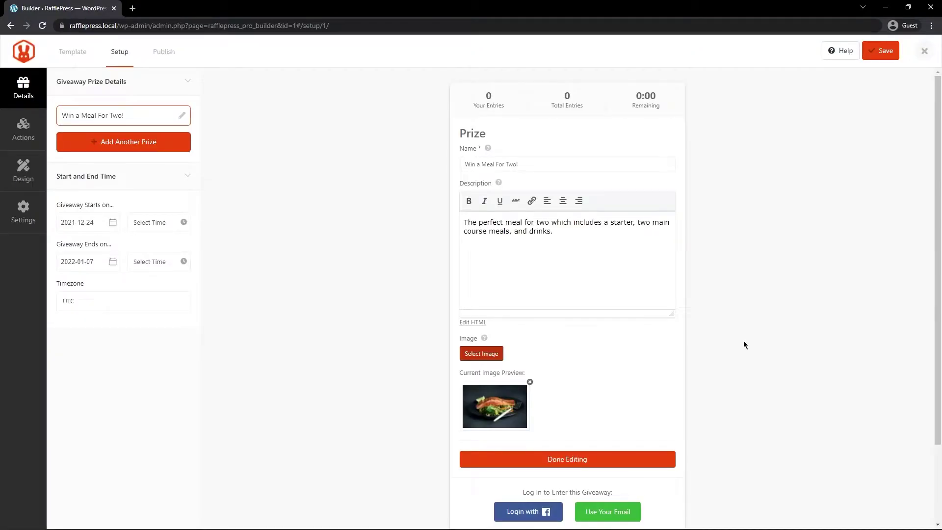
pyautogui.click(572, 461)
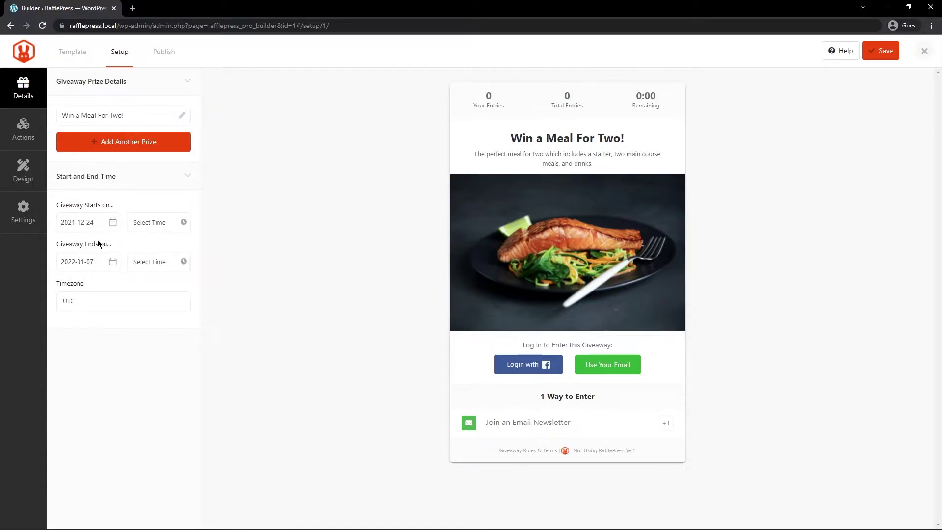
# Step: Schedule the giveaway from 2021-10-01 to 2022-03-17 in the New York timezone
pyautogui.click(158, 222)
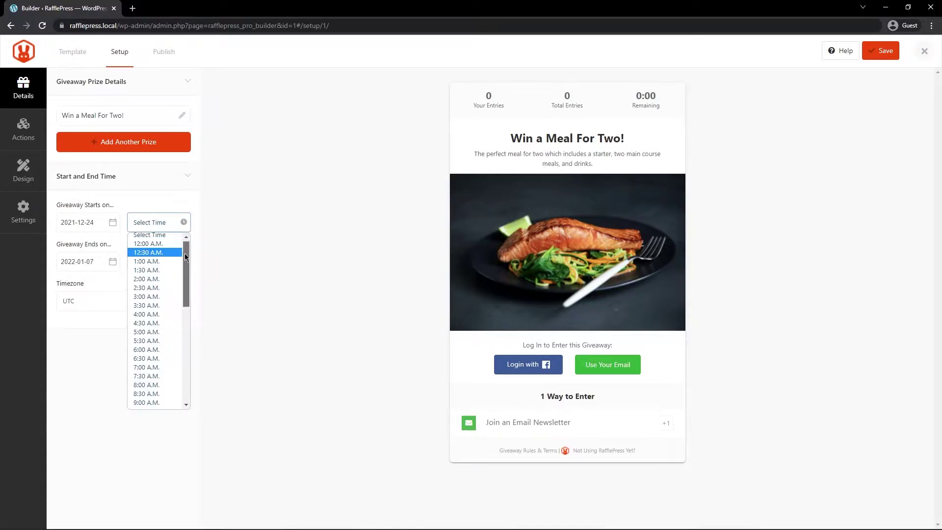
pyautogui.moveTo(185, 253); pyautogui.dragTo(164, 199)
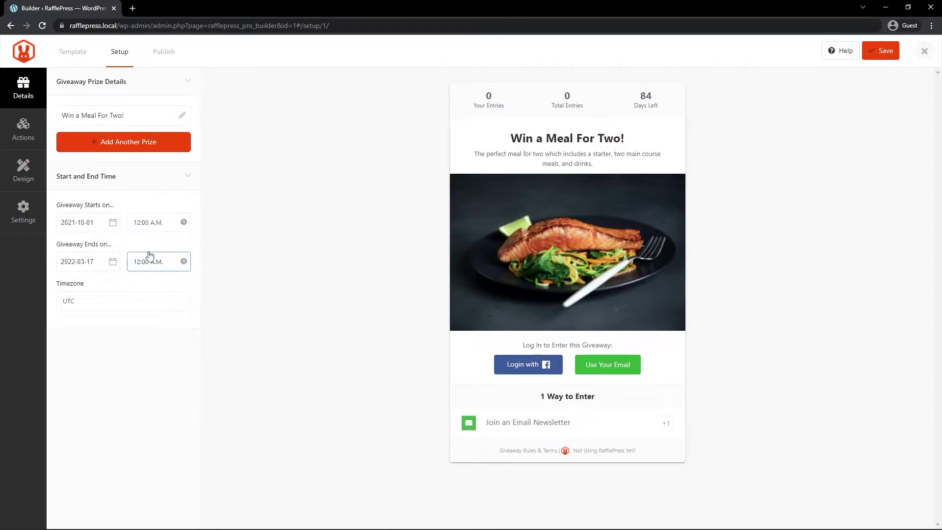
pyautogui.click(105, 306)
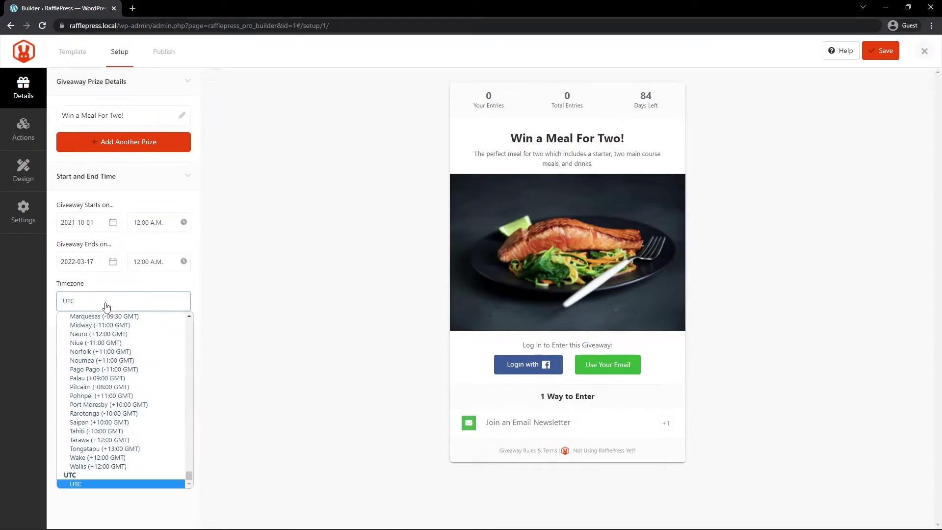
pyautogui.moveTo(190, 476); pyautogui.dragTo(191, 321)
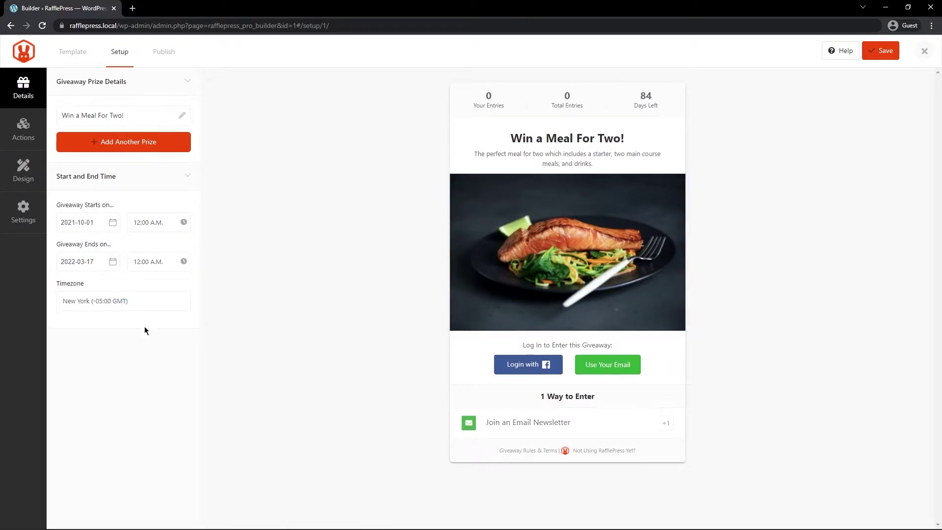
pyautogui.click(35, 132)
# Step: Add a Visit us on Instagram entry worth 3 entries
pyautogui.moveTo(194, 99); pyautogui.dragTo(211, 116)
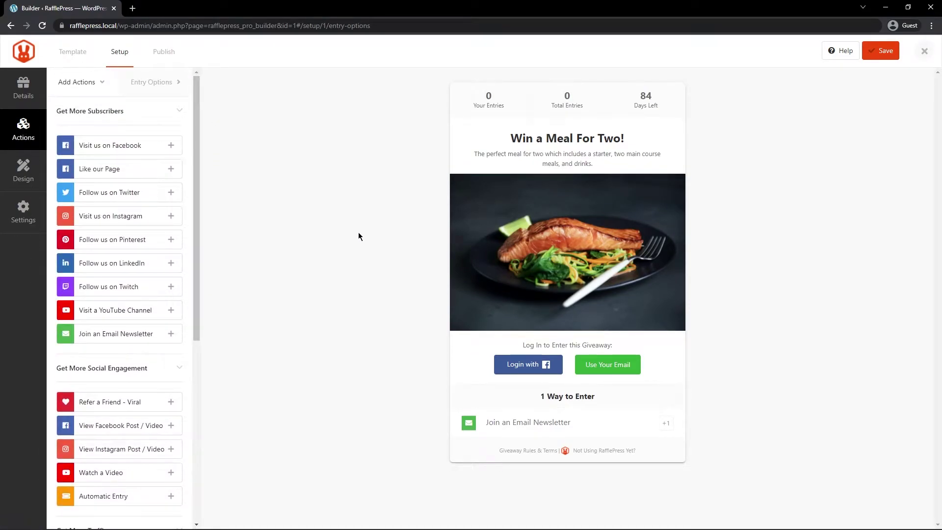
pyautogui.moveTo(669, 433)
pyautogui.click(123, 220)
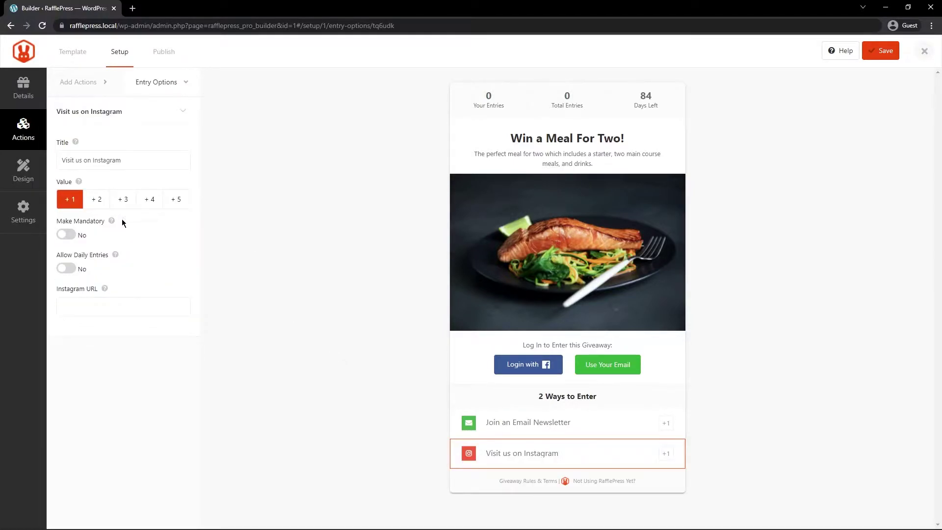
pyautogui.tripleClick(95, 166)
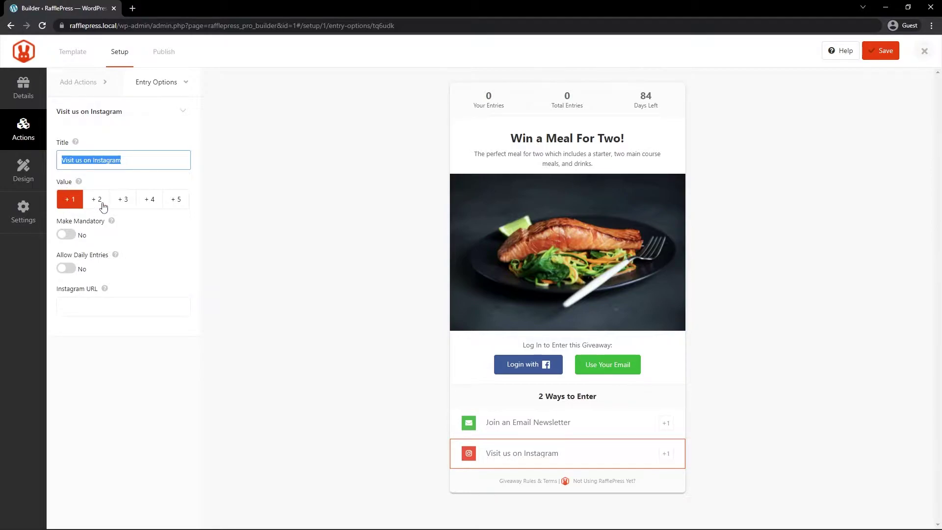
pyautogui.click(122, 199)
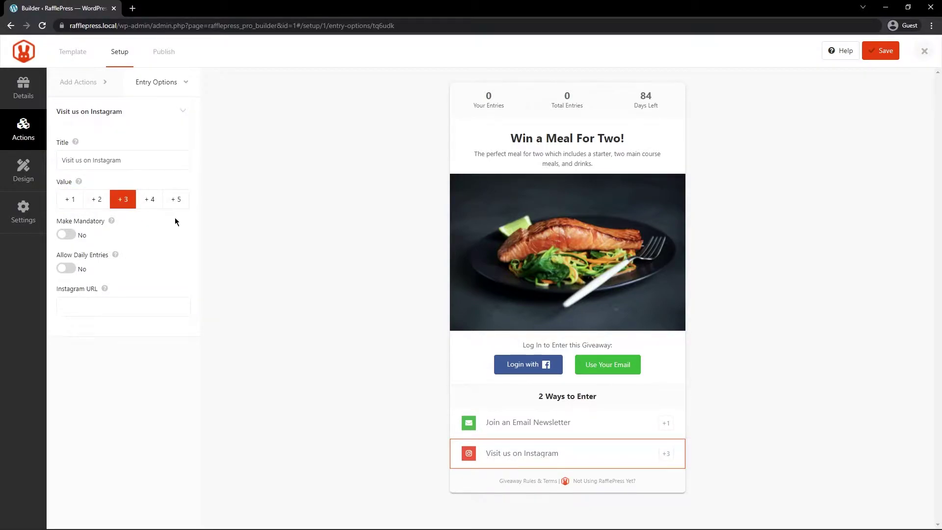
# Step: Delete the Visit us on Instagram entry and confirm the removal
pyautogui.moveTo(520, 450)
pyautogui.click(710, 455)
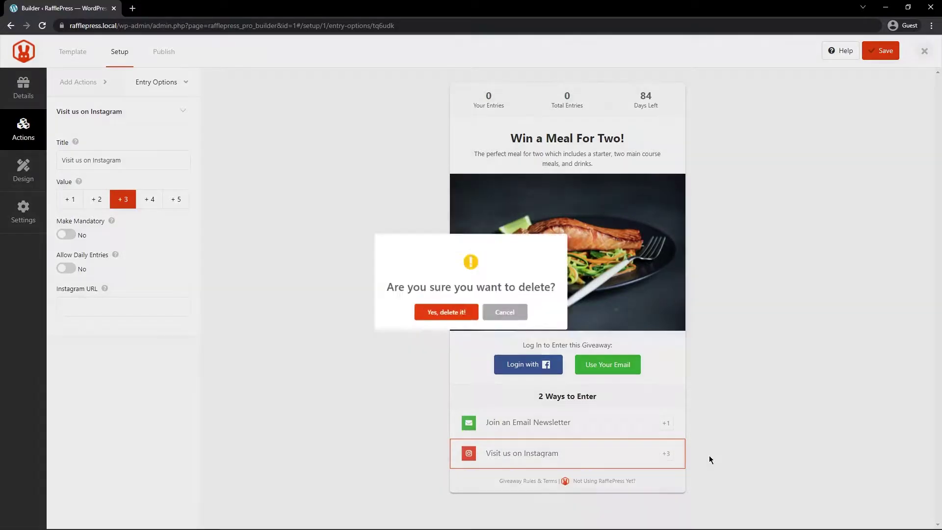
pyautogui.click(430, 322)
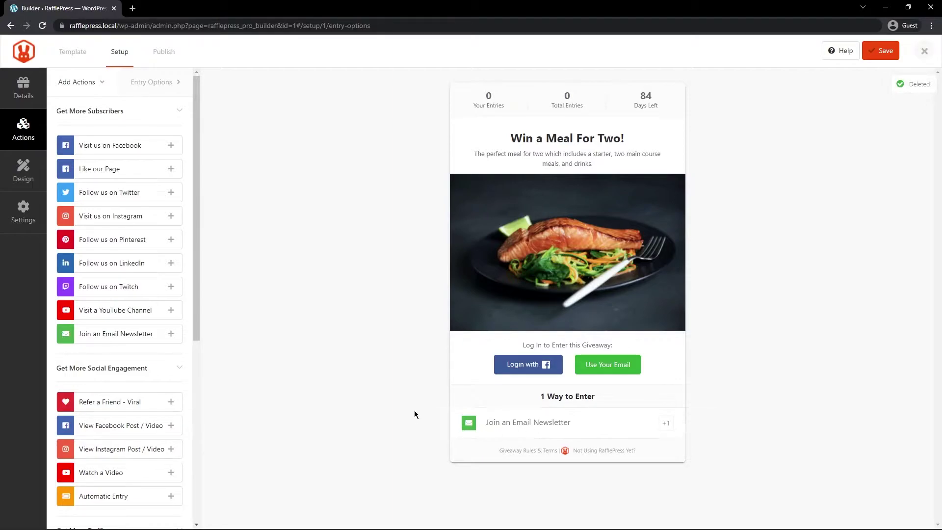
# Step: In the newsletter entry settings, enable Trigger on Sign Up and pick the GetResponse integration
pyautogui.click(563, 421)
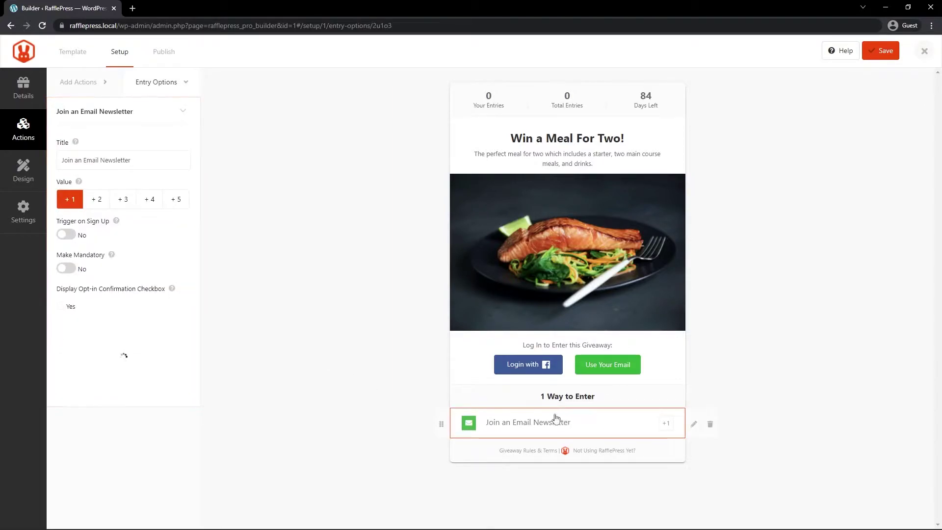
pyautogui.click(67, 235)
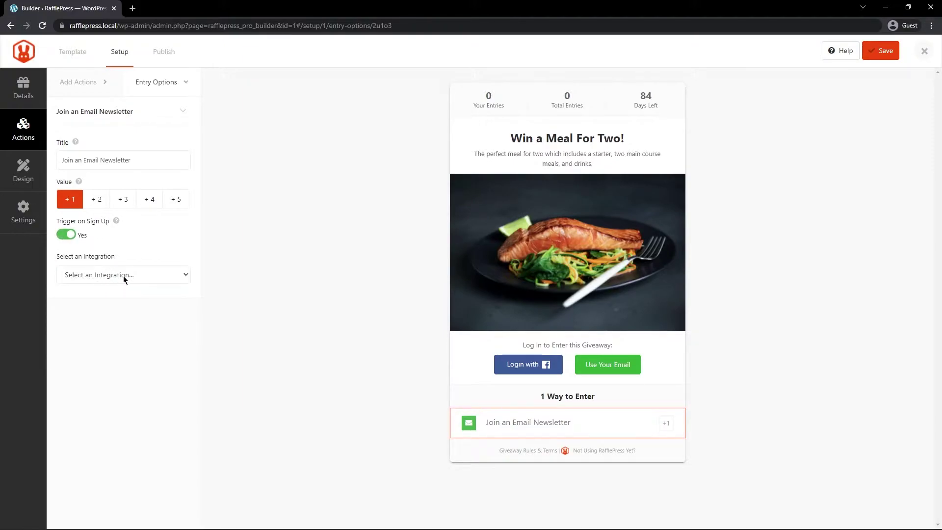
pyautogui.click(123, 276)
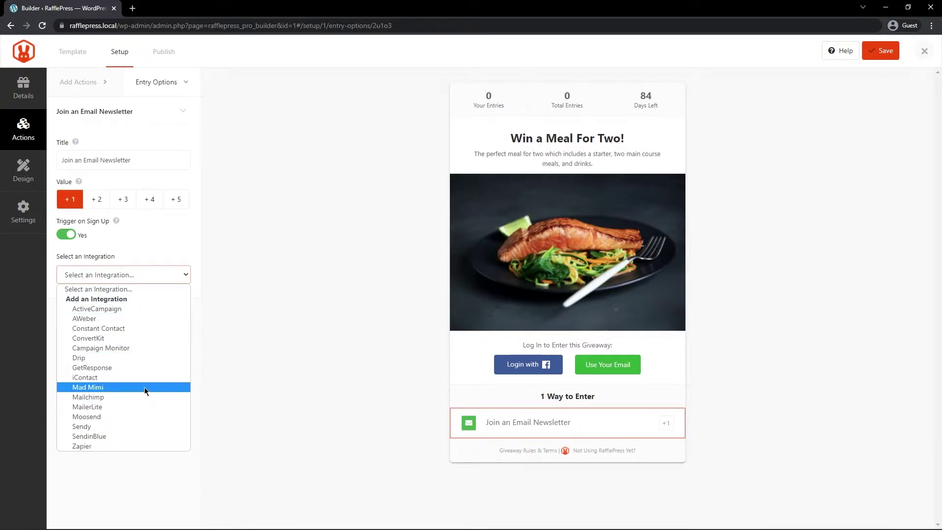
pyautogui.click(127, 368)
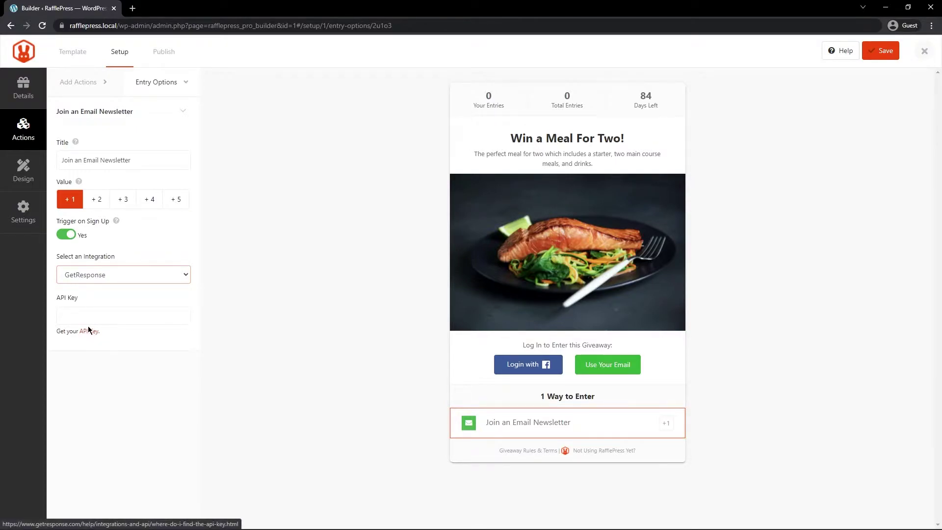
# Step: Set Trigger on Sign Up to No and Make Mandatory to Yes, with no opt-in or integration
pyautogui.click(67, 235)
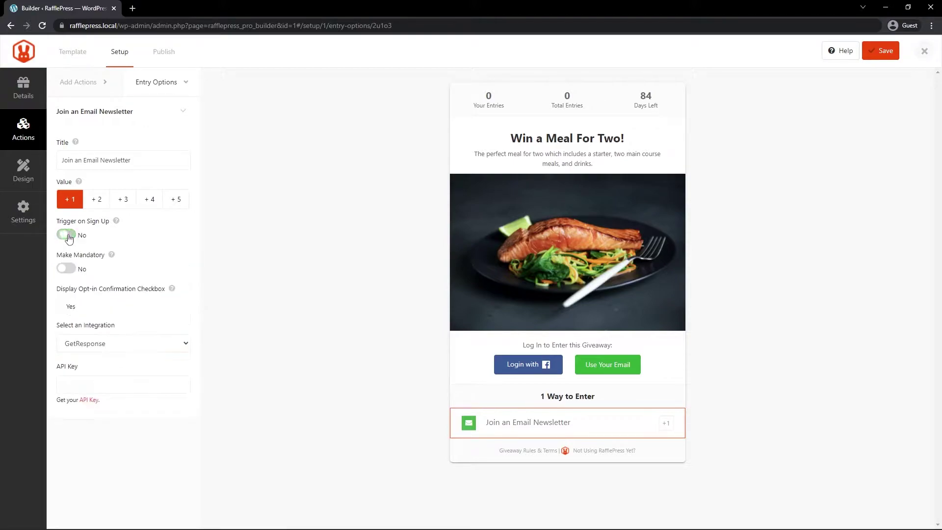
pyautogui.click(66, 269)
pyautogui.click(60, 306)
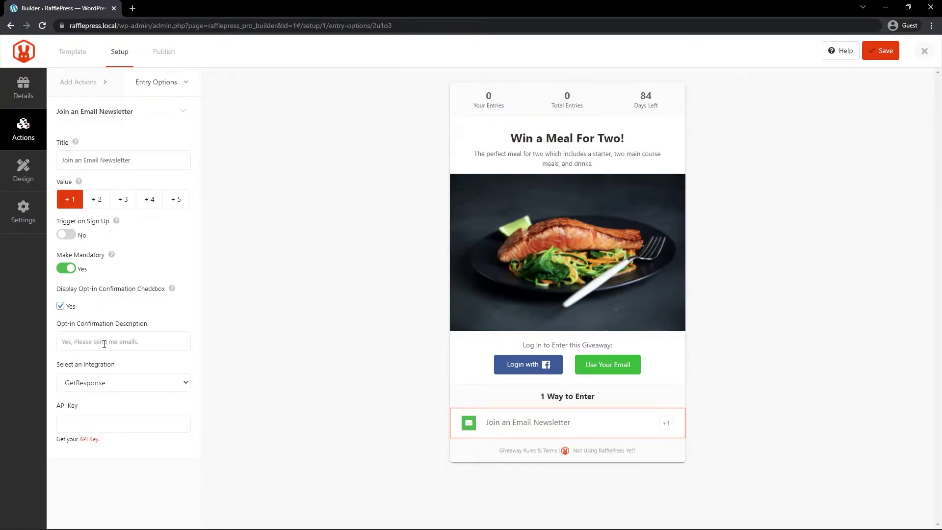
pyautogui.click(60, 306)
pyautogui.click(109, 345)
pyautogui.click(111, 359)
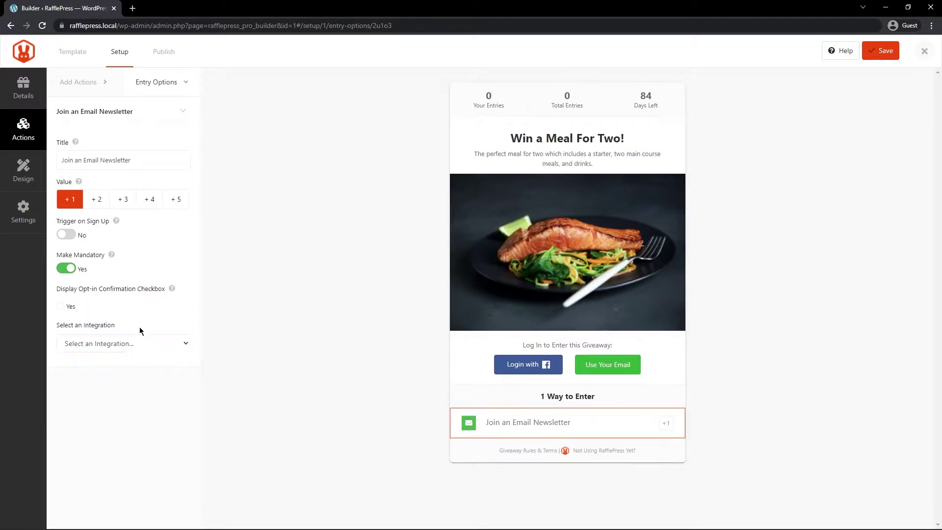
pyautogui.click(27, 174)
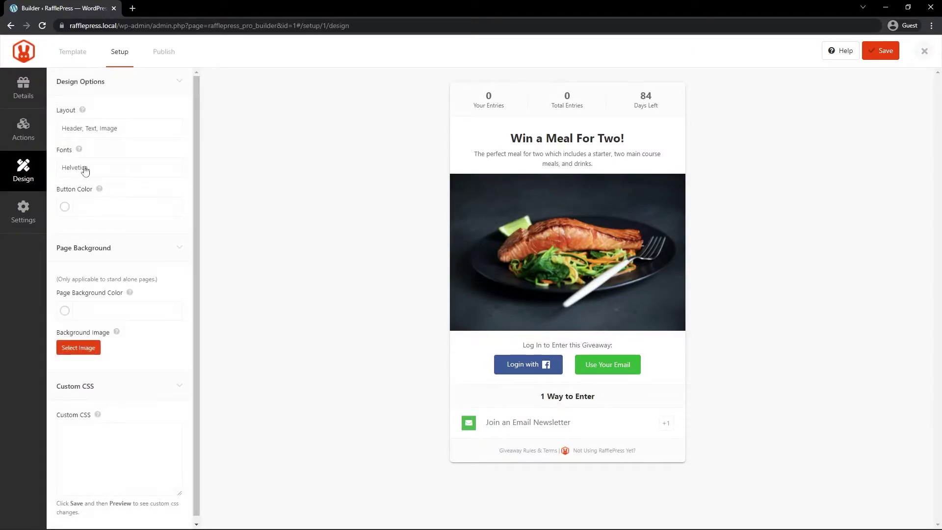
# Step: Set the giveaway layout to Image, Header, Text with Roboto Slab and Lato fonts
pyautogui.click(120, 134)
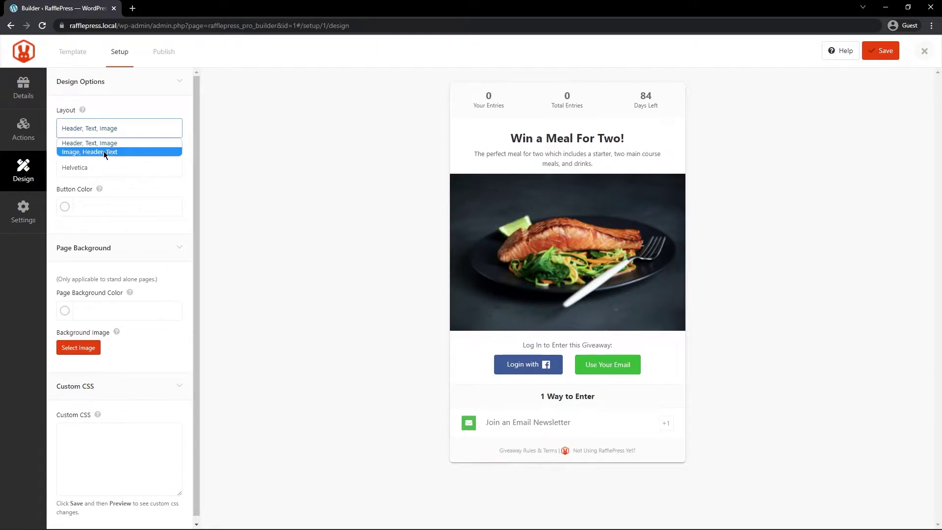
pyautogui.click(104, 152)
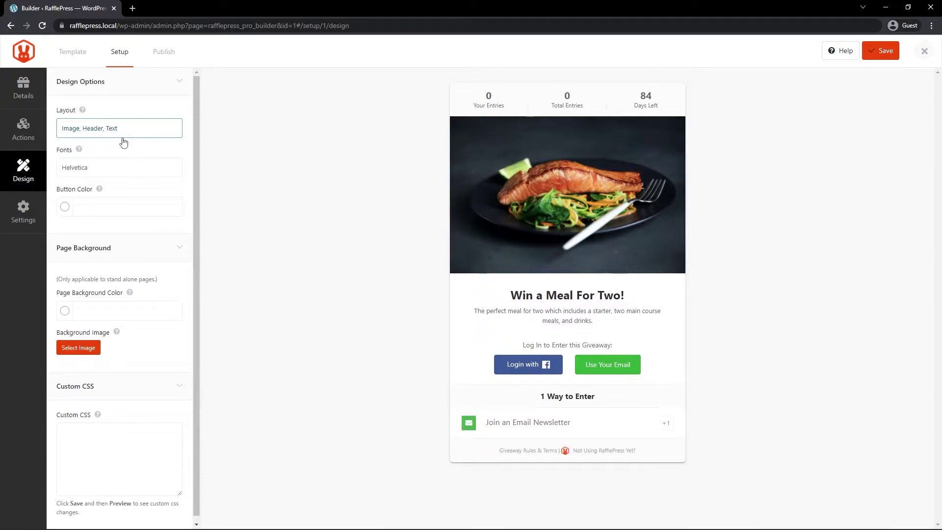
pyautogui.click(129, 170)
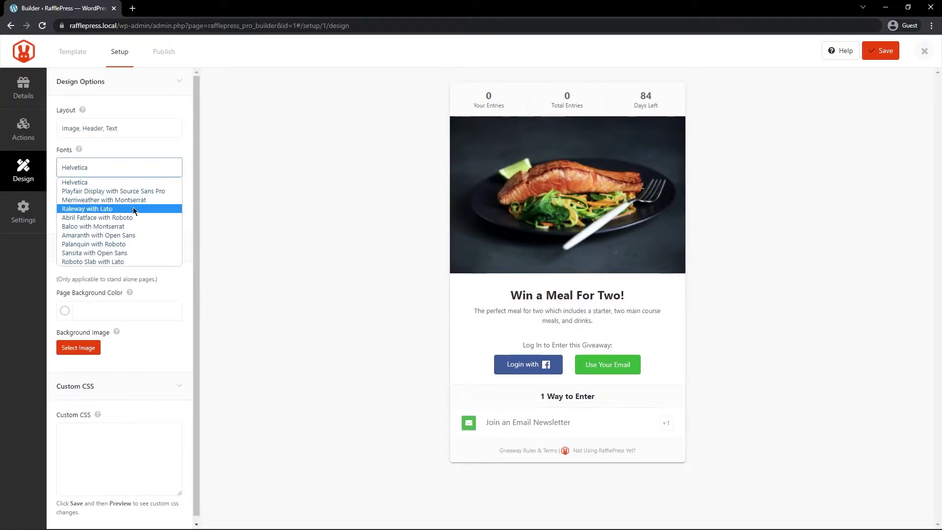
pyautogui.click(101, 262)
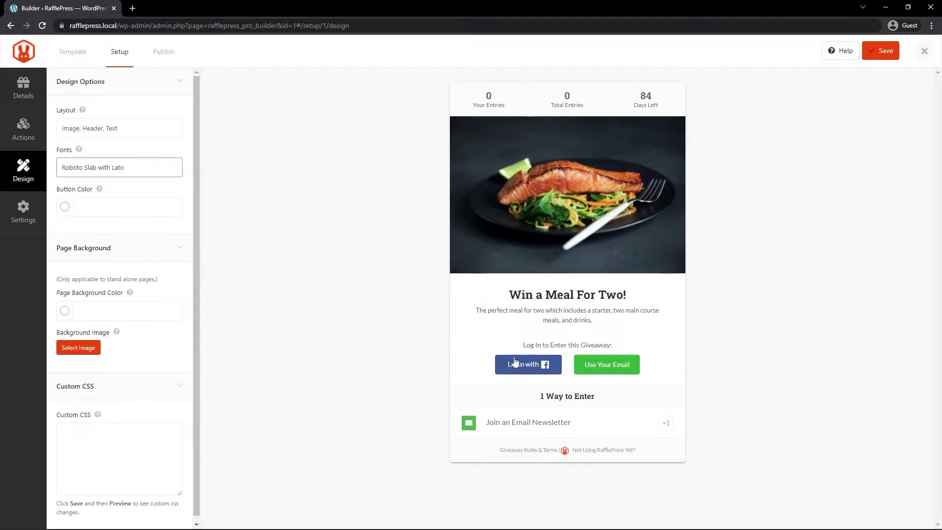
# Step: Set the giveaway button colour to the darker green #27AF60
pyautogui.click(606, 368)
pyautogui.click(64, 207)
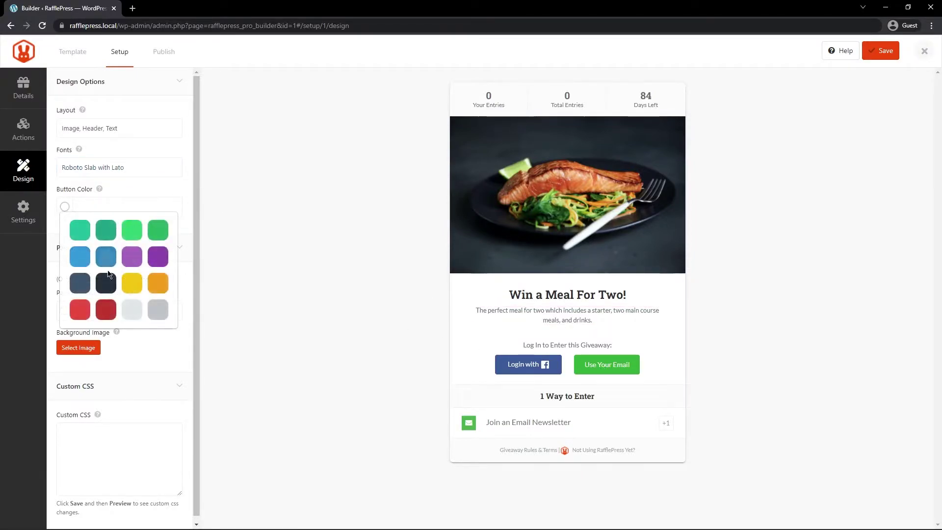
pyautogui.click(132, 229)
pyautogui.click(65, 208)
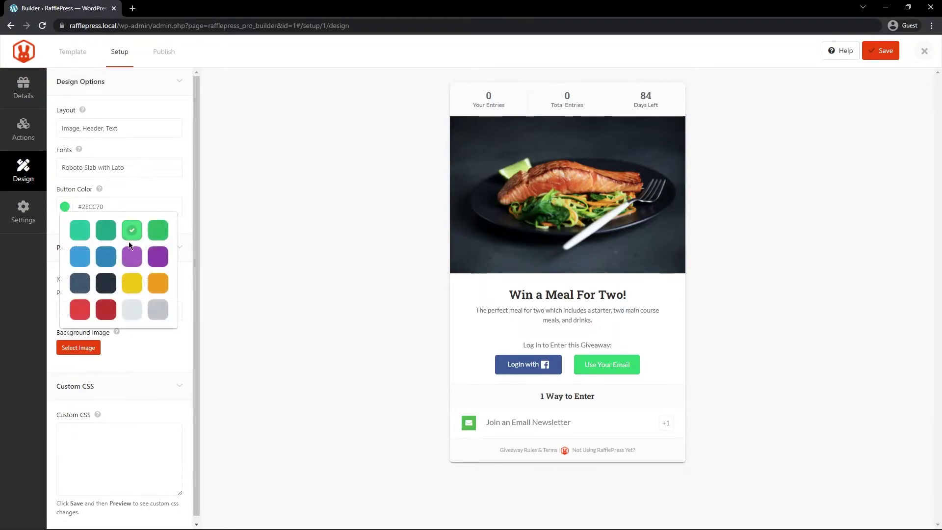
pyautogui.click(157, 232)
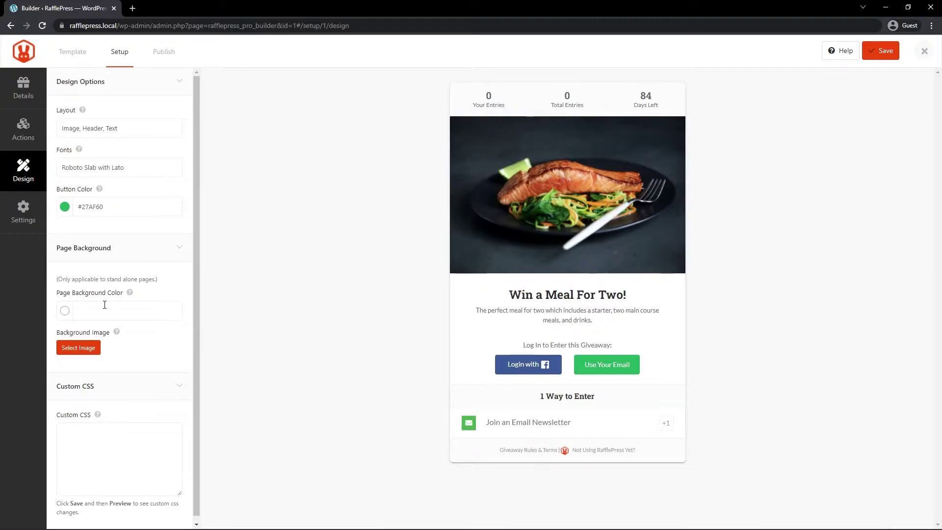
# Step: Collapse the page background and custom CSS options and open the giveaway Settings
pyautogui.click(177, 251)
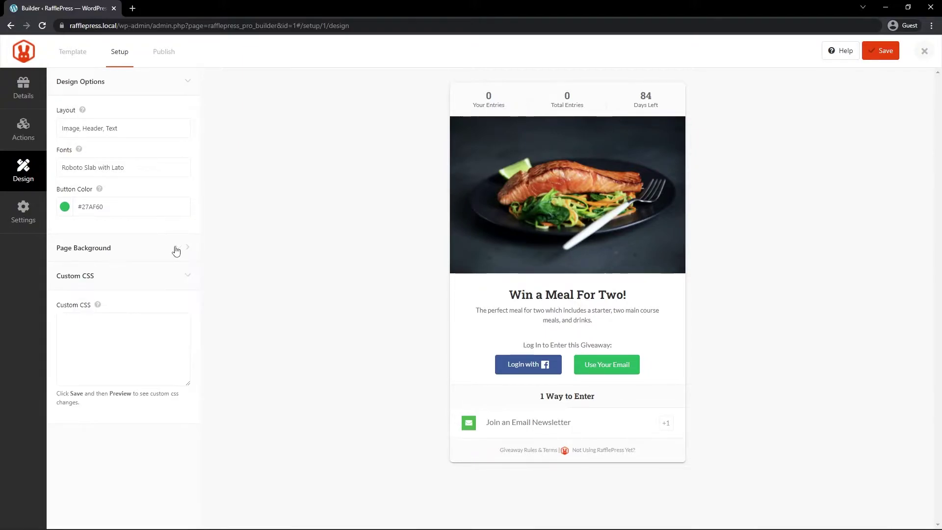
pyautogui.click(172, 281)
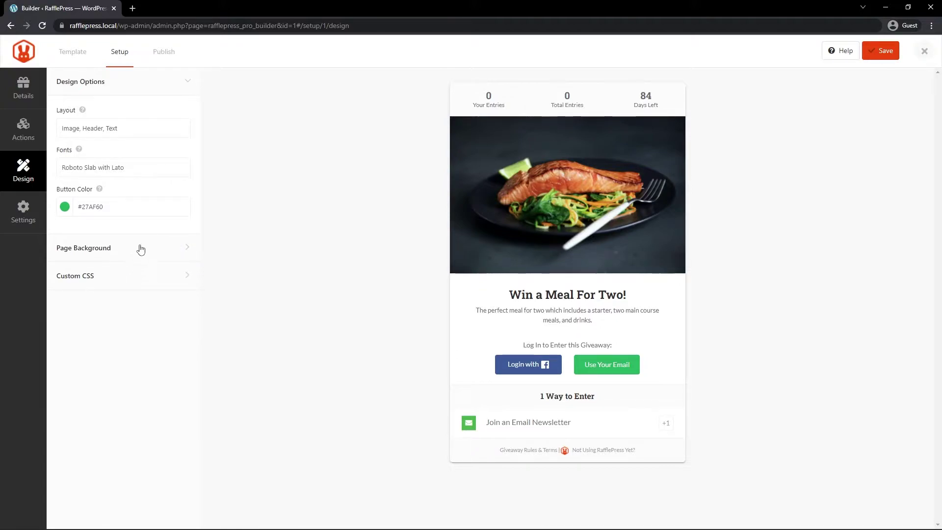
pyautogui.click(24, 216)
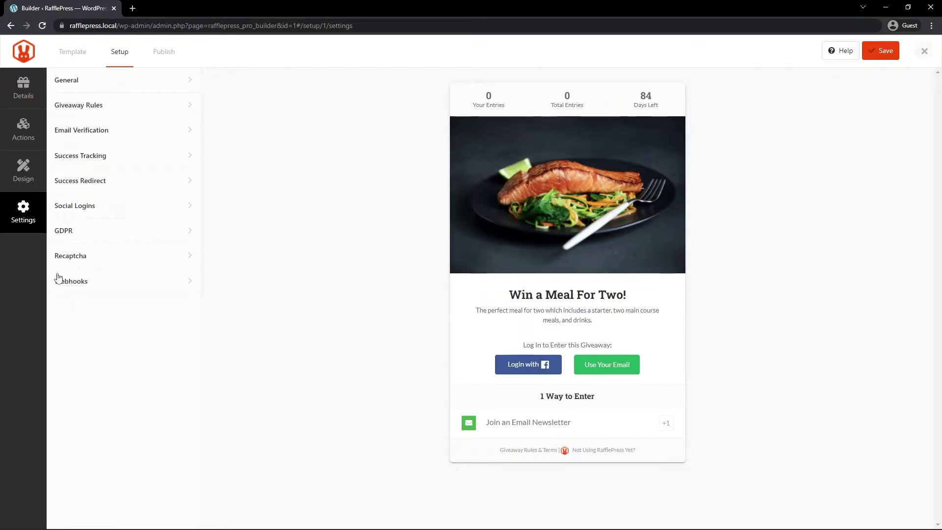
# Step: Review the General, Giveaway Rules and Success Tracking settings of the Meal For Two giveaway
pyautogui.click(122, 83)
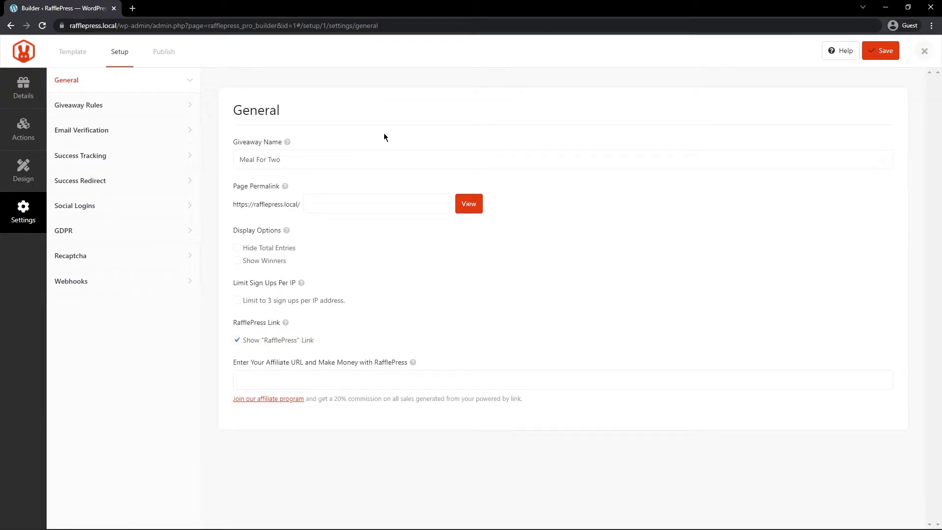
pyautogui.moveTo(351, 159); pyautogui.dragTo(238, 159)
pyautogui.press('Tab')
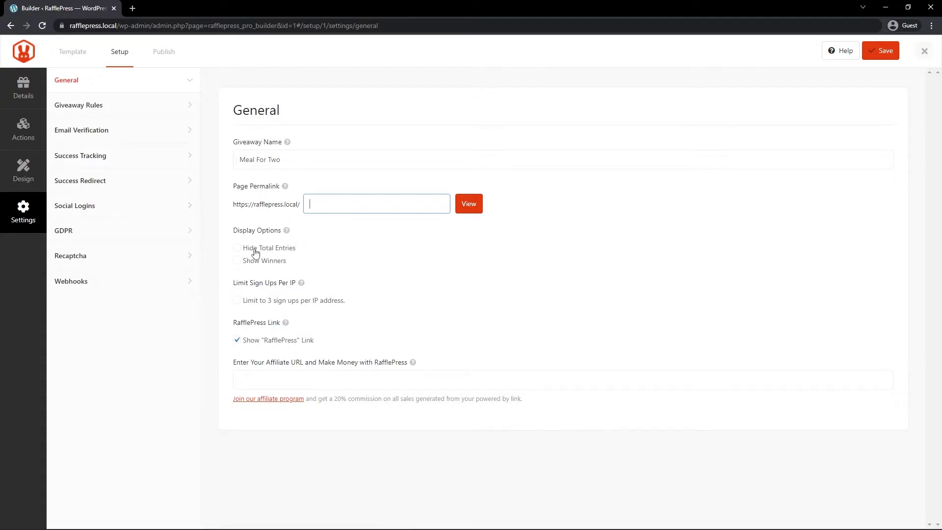
pyautogui.moveTo(298, 281)
pyautogui.click(92, 107)
pyautogui.click(107, 155)
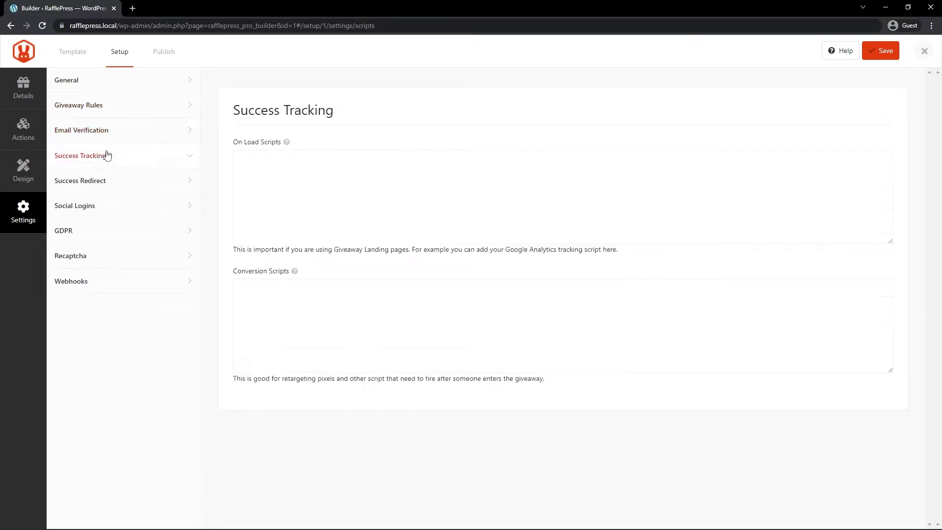
pyautogui.click(83, 106)
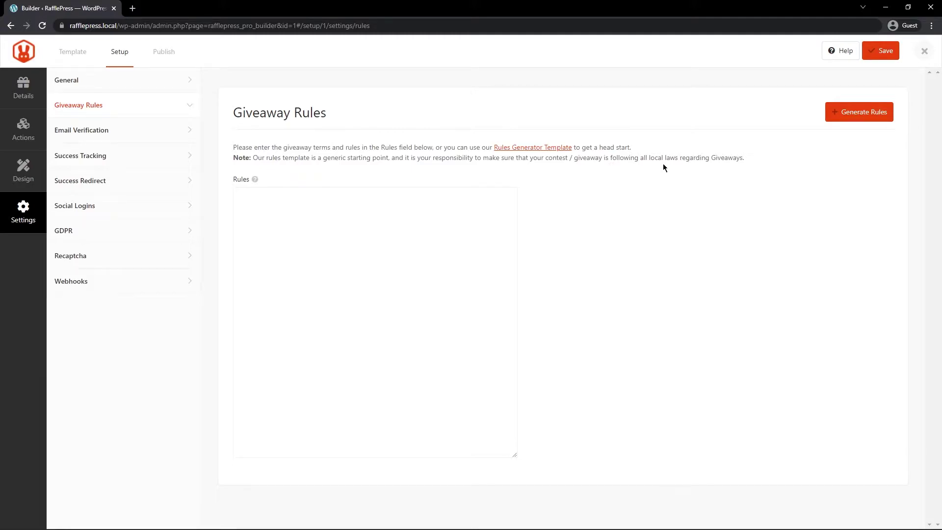
# Step: Set Contestant Must Confirm Their Email to Yes under Email Verification, then go to Publish options
pyautogui.click(114, 125)
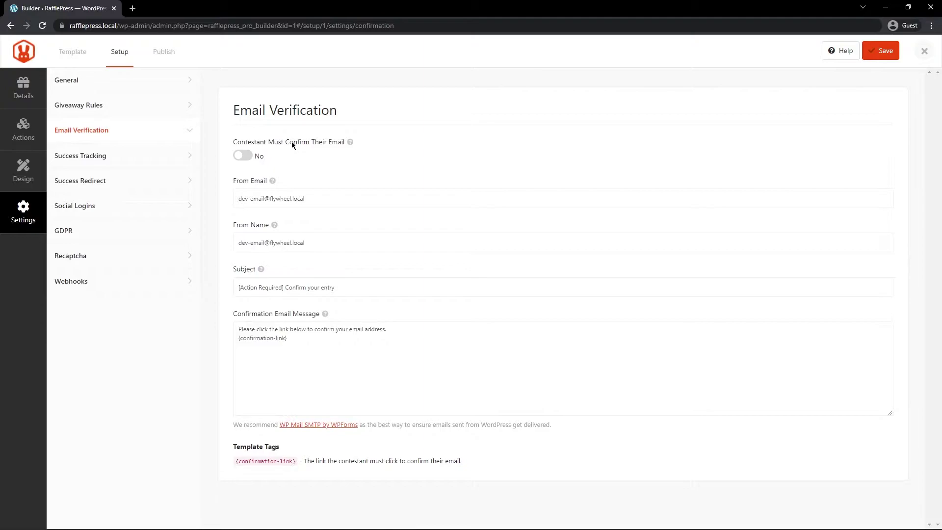
pyautogui.click(242, 155)
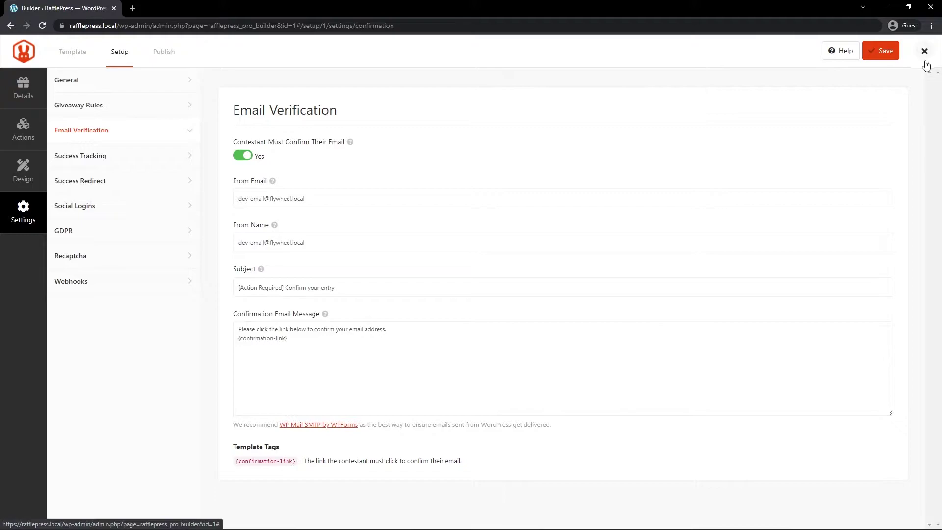
pyautogui.click(176, 55)
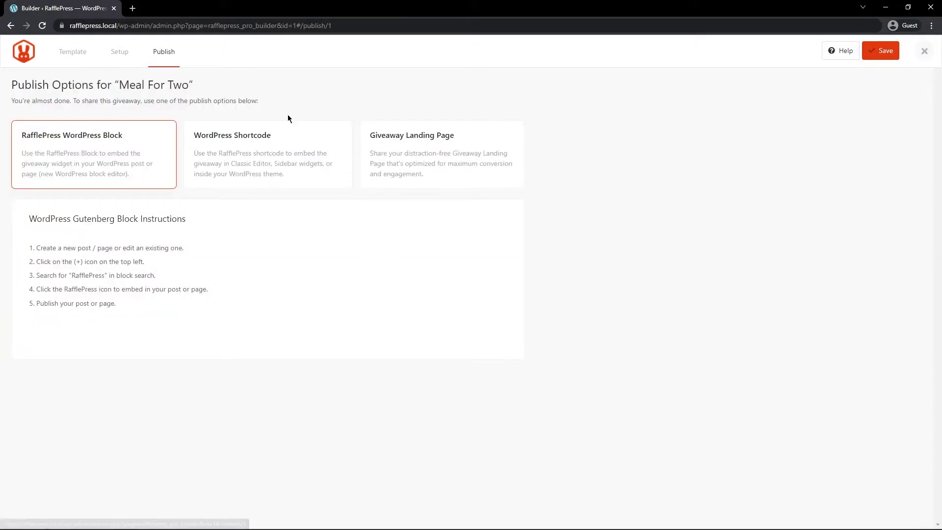
# Step: Close the giveaway builder to return to the Giveaways Overview listing Meal For Two
pyautogui.click(926, 52)
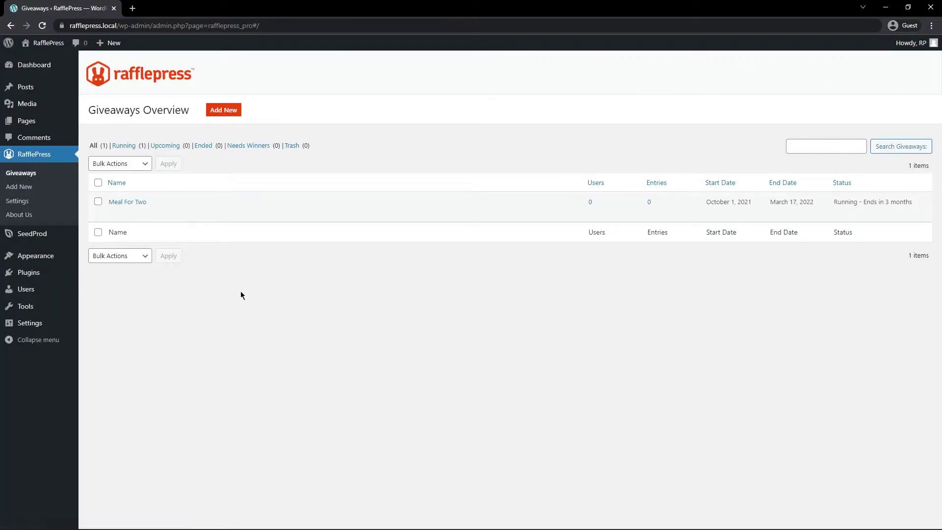
pyautogui.moveTo(39, 239)
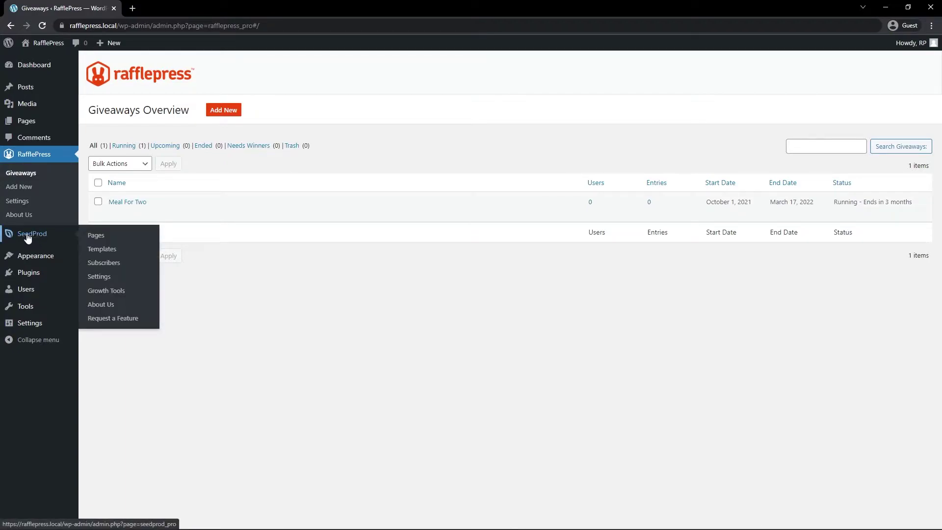
# Step: Start a new SeedProd landing page and filter the templates to Thank You pages
pyautogui.click(97, 236)
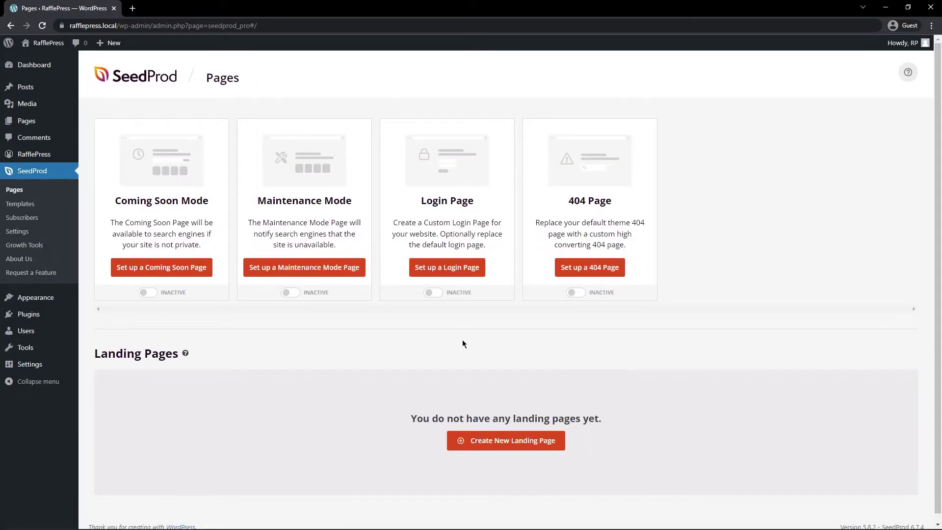
pyautogui.click(519, 441)
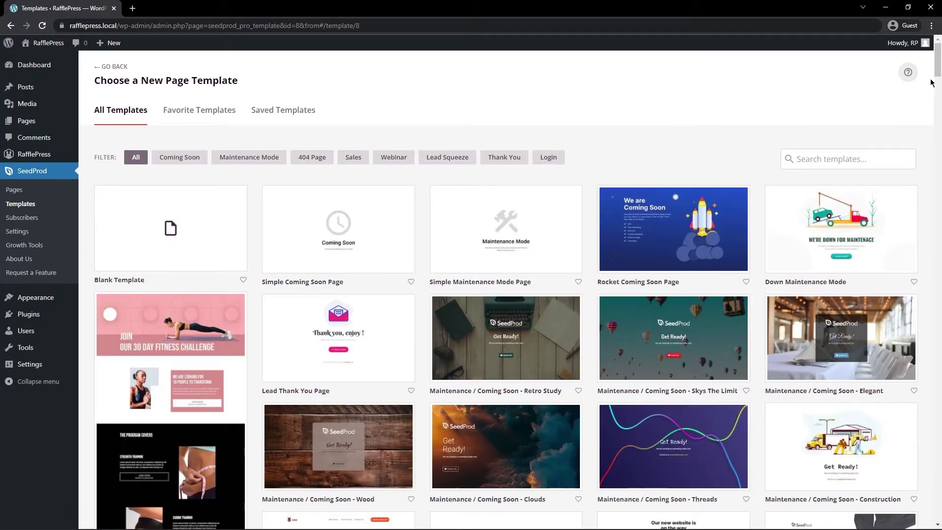
pyautogui.moveTo(937, 62); pyautogui.dragTo(858, 40)
pyautogui.click(314, 157)
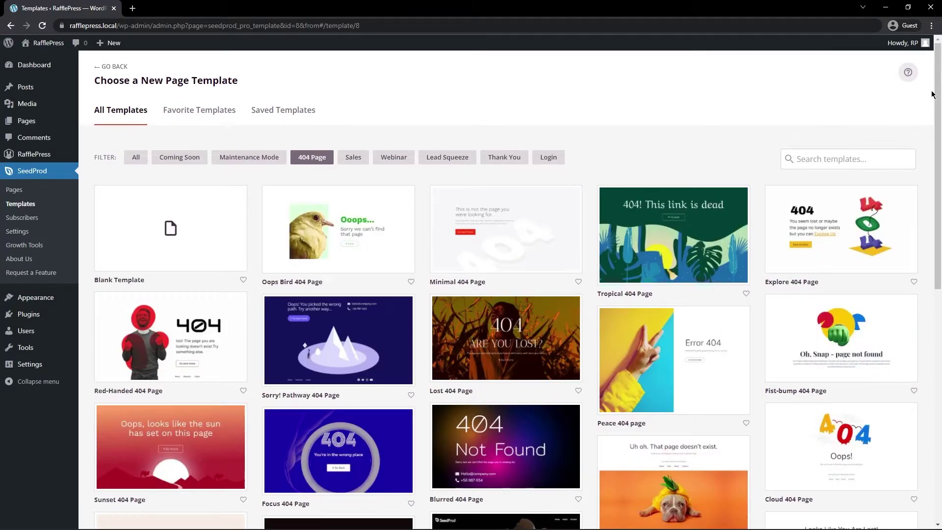
pyautogui.moveTo(933, 94); pyautogui.dragTo(939, 75)
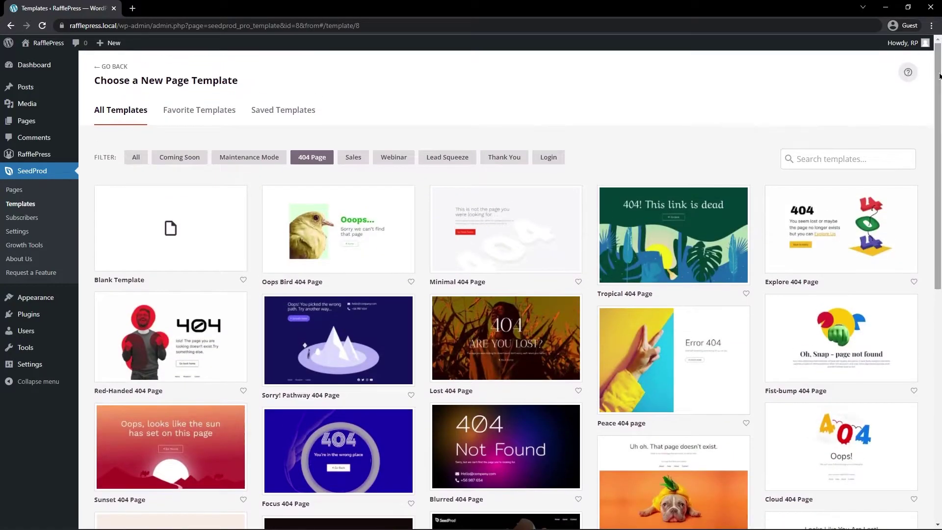
pyautogui.moveTo(642, 195)
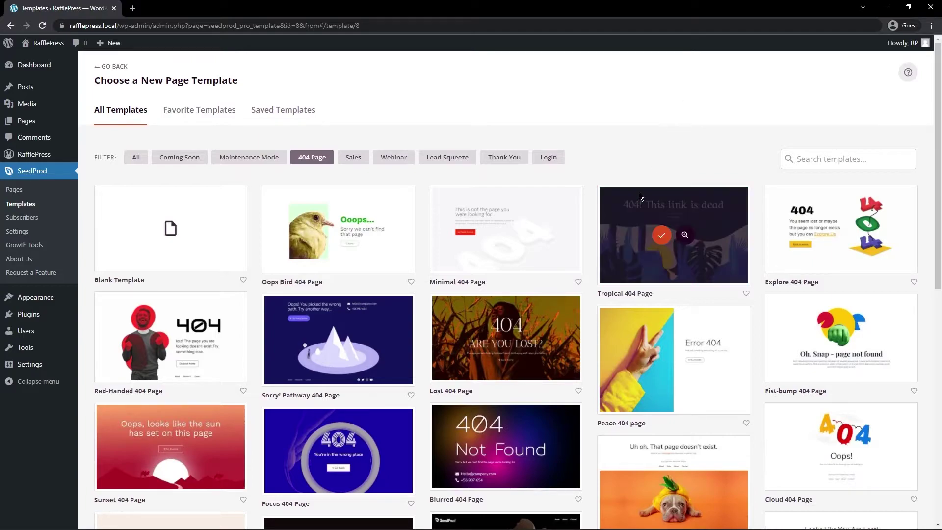
pyautogui.moveTo(842, 218)
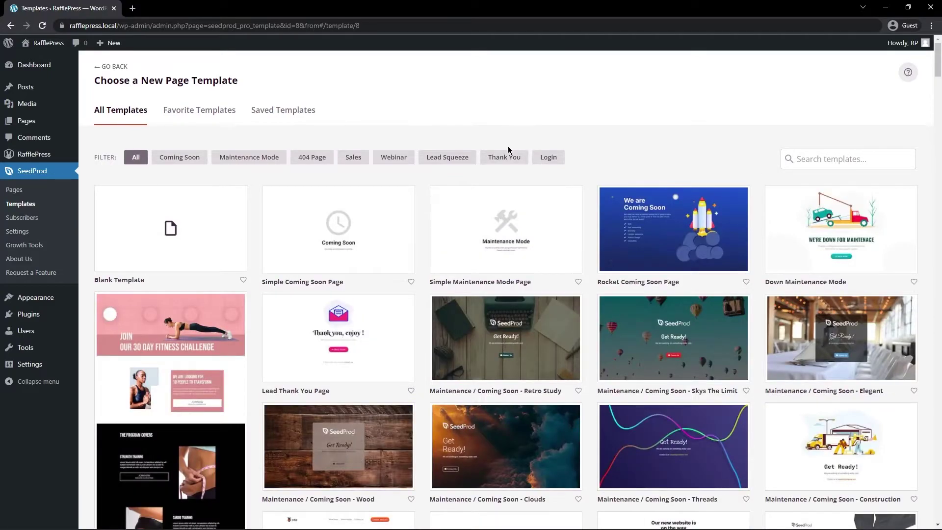
pyautogui.click(505, 157)
pyautogui.scroll(-3, 795, 116)
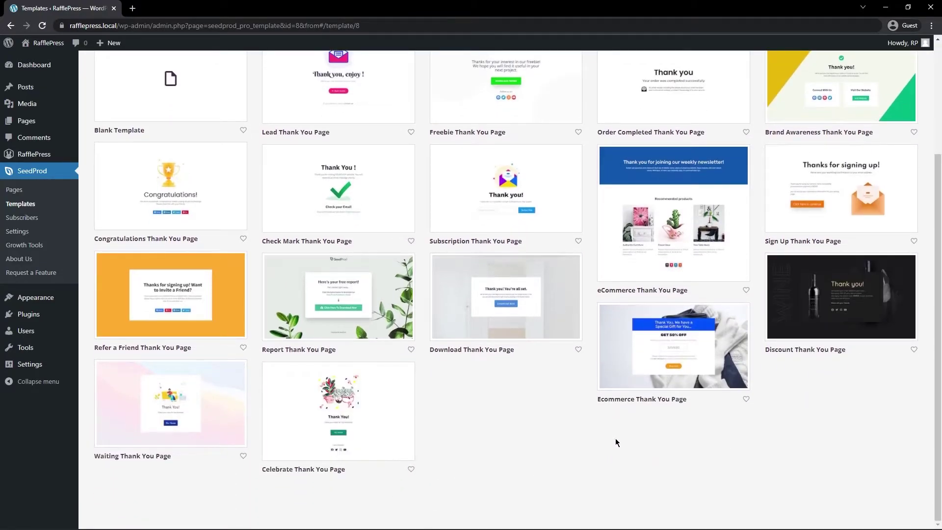
pyautogui.moveTo(707, 343)
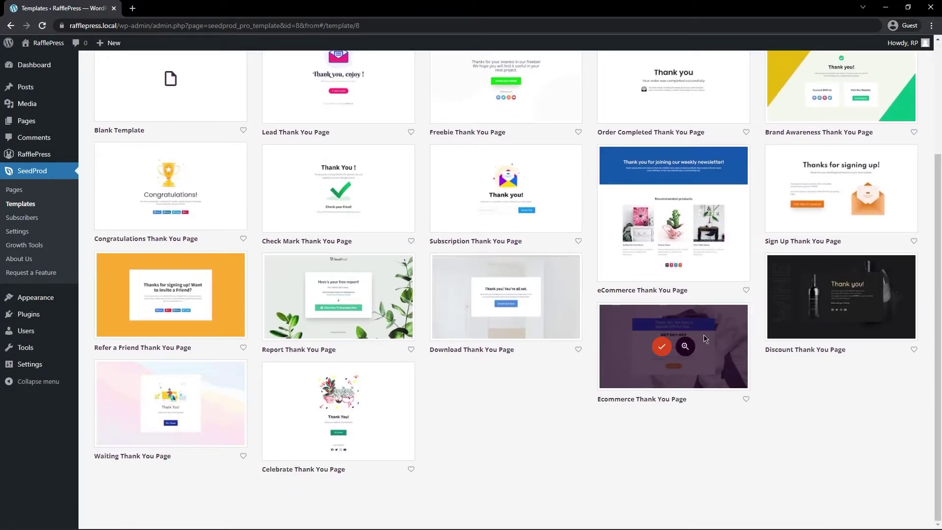
# Step: Choose the Ecommerce Thank You Page template, name the page 'Giveaway' and start editing
pyautogui.click(662, 348)
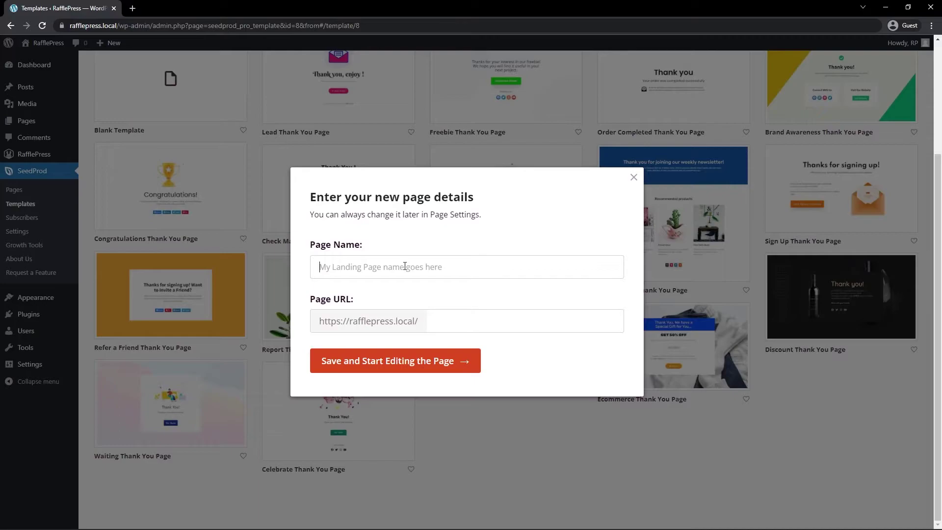
pyautogui.write('Giveaway')
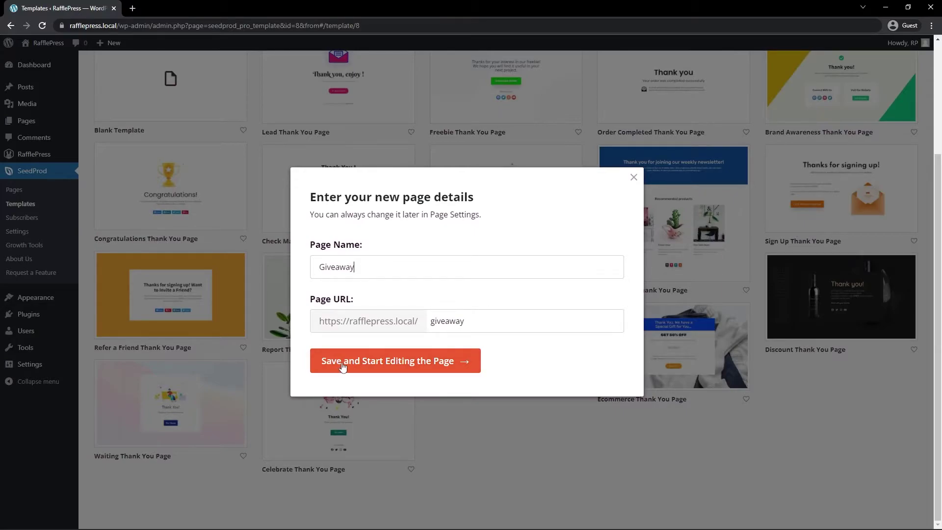
pyautogui.click(408, 363)
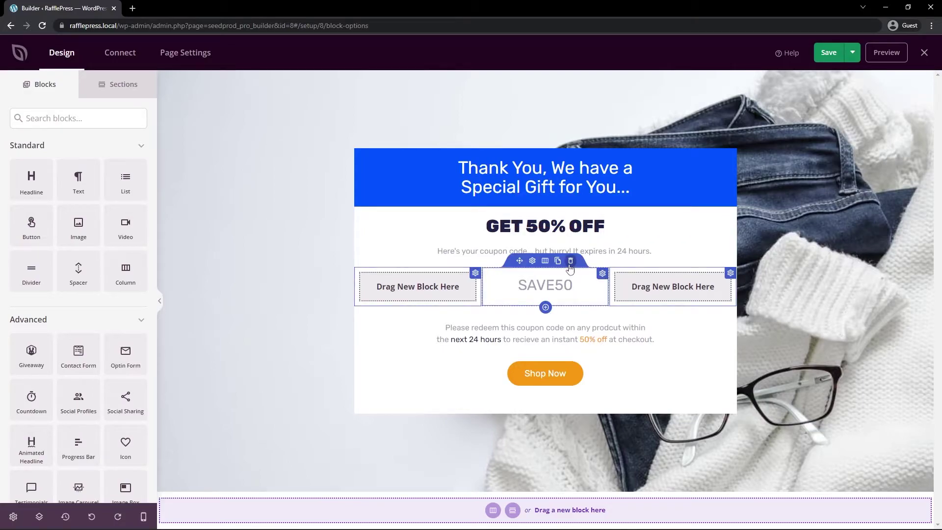
# Step: Delete the SAVE50 coupon row and drop in a Giveaway block set to Meal For Two
pyautogui.click(571, 261)
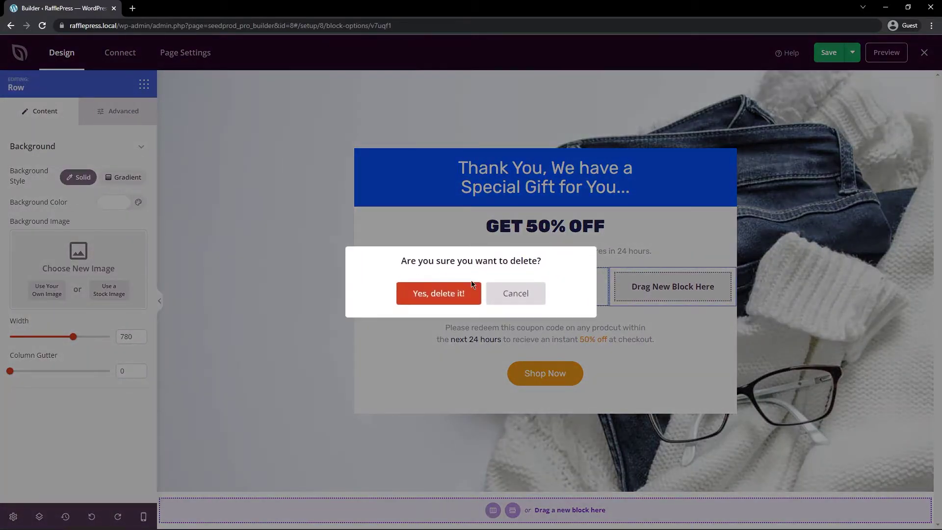
pyautogui.click(435, 293)
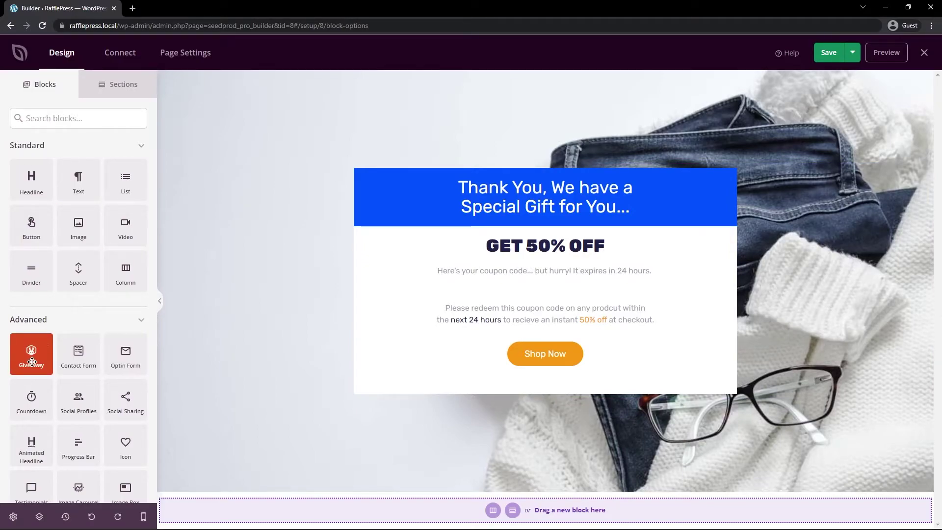
pyautogui.moveTo(31, 362); pyautogui.dragTo(563, 285)
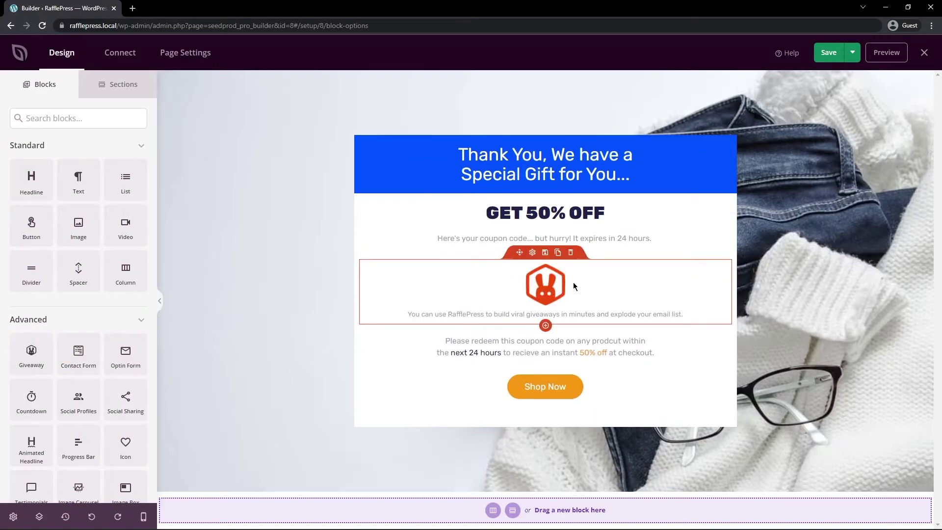
pyautogui.click(532, 253)
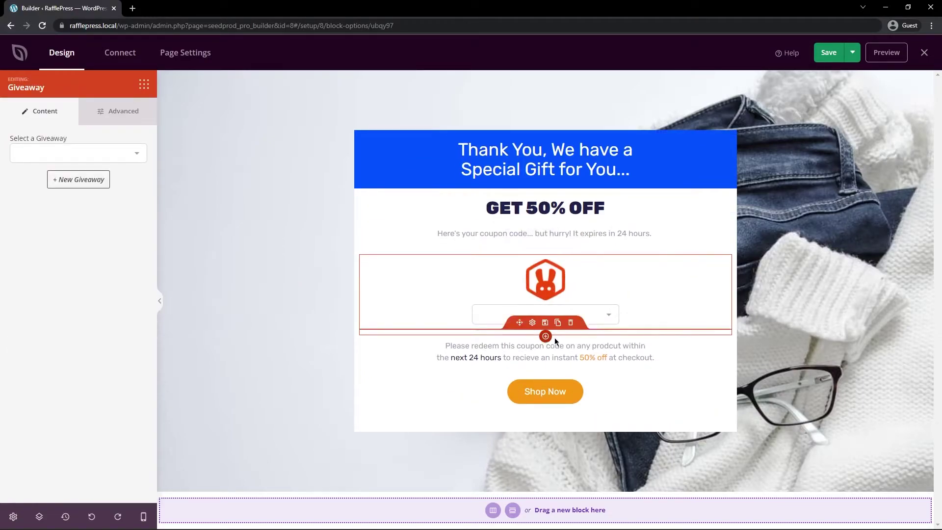
pyautogui.click(611, 314)
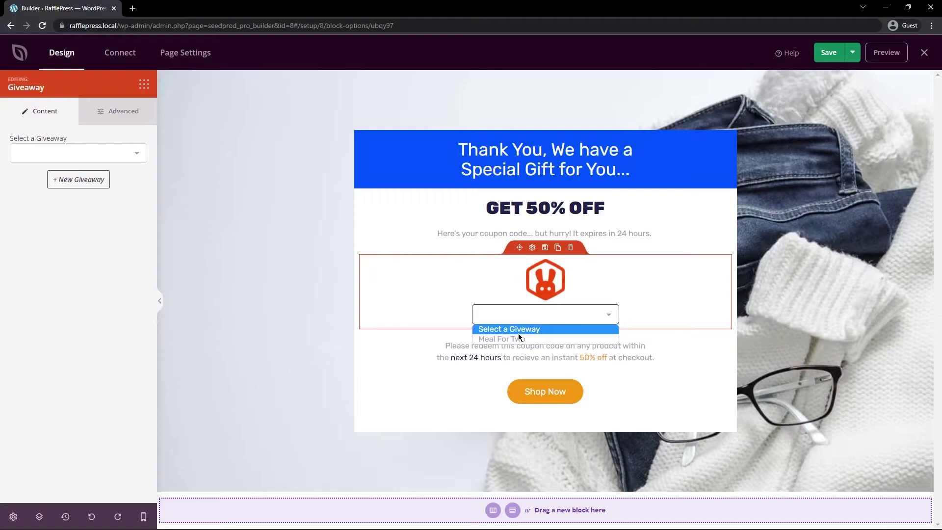
pyautogui.click(504, 339)
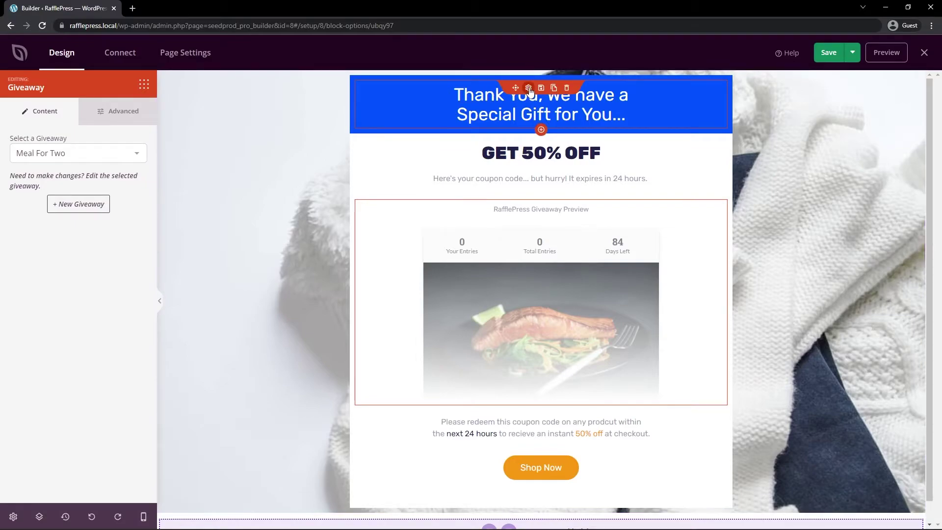
# Step: Replace the top headline with 'ENTER TO WIN THIS INCREDIBLE MEAL FOR TWO!' at font size 50
pyautogui.click(529, 91)
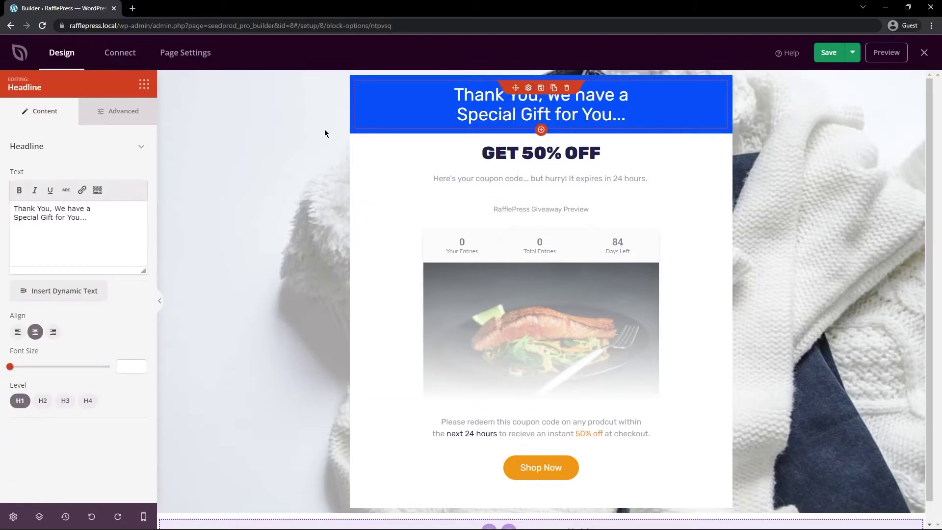
pyautogui.tripleClick(95, 216)
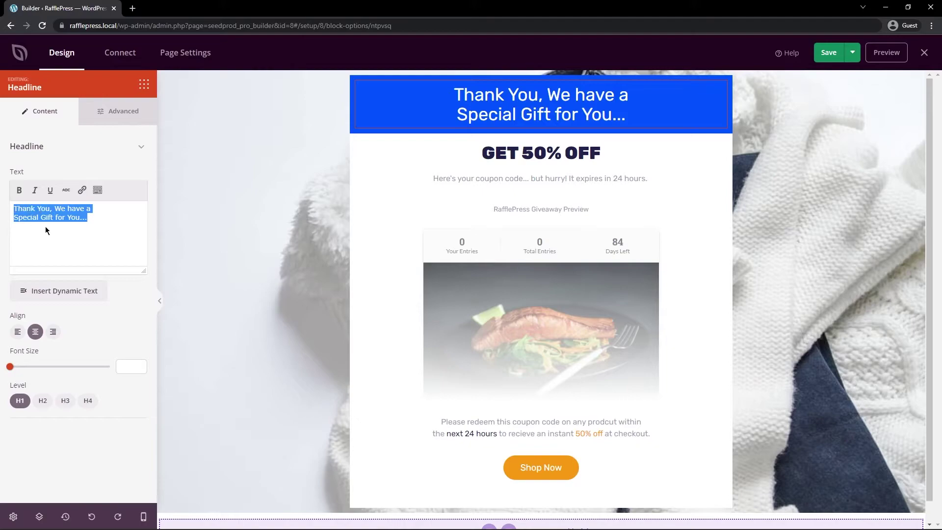
pyautogui.write('ENTER TO WIN THIS INCREDIBLE MEAL FOR TWO!')
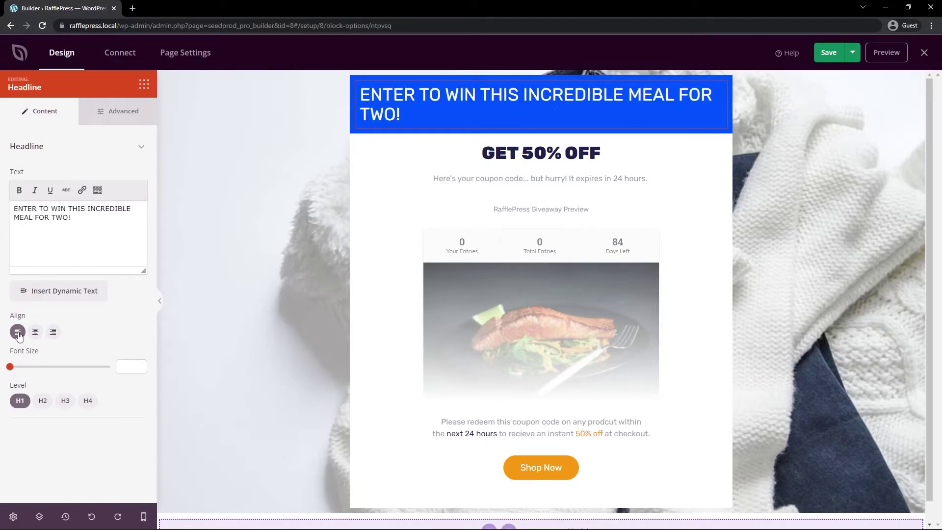
pyautogui.moveTo(10, 367); pyautogui.dragTo(75, 366)
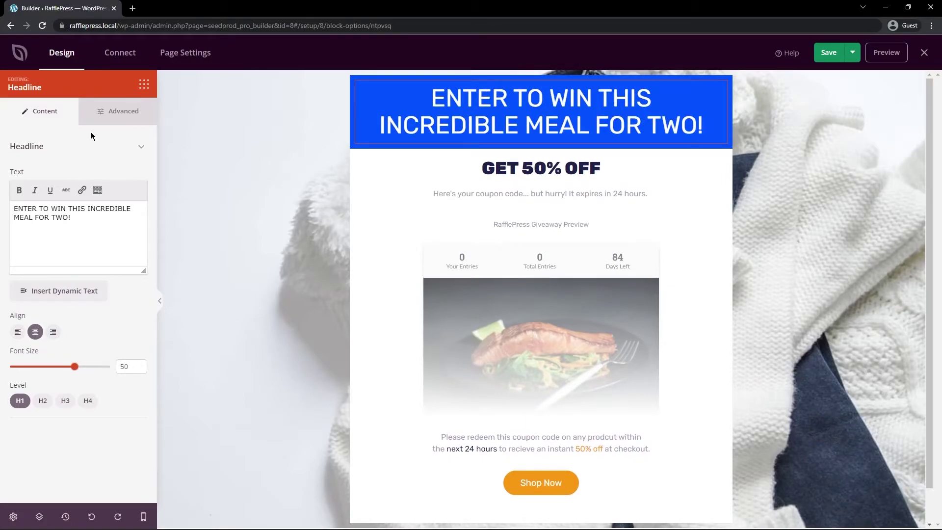
pyautogui.click(126, 114)
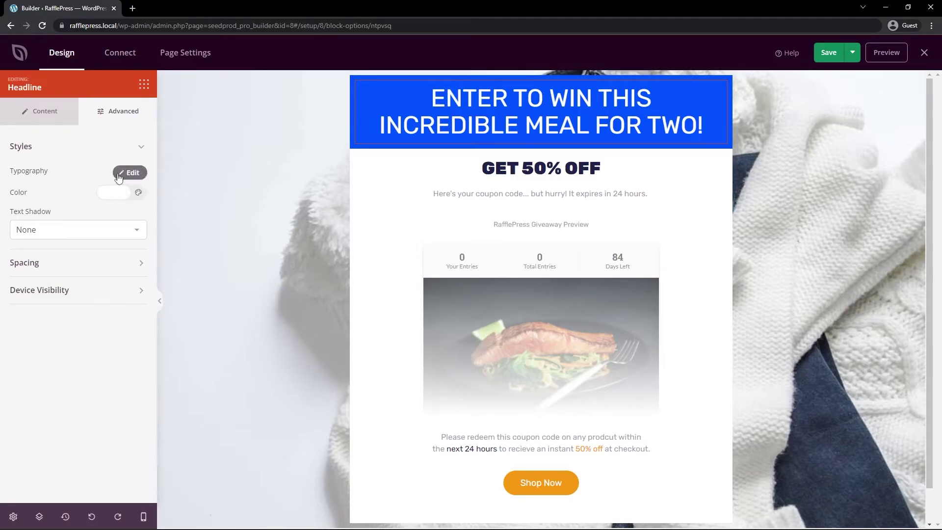
# Step: Delete the GET 50% OFF headline
pyautogui.click(540, 167)
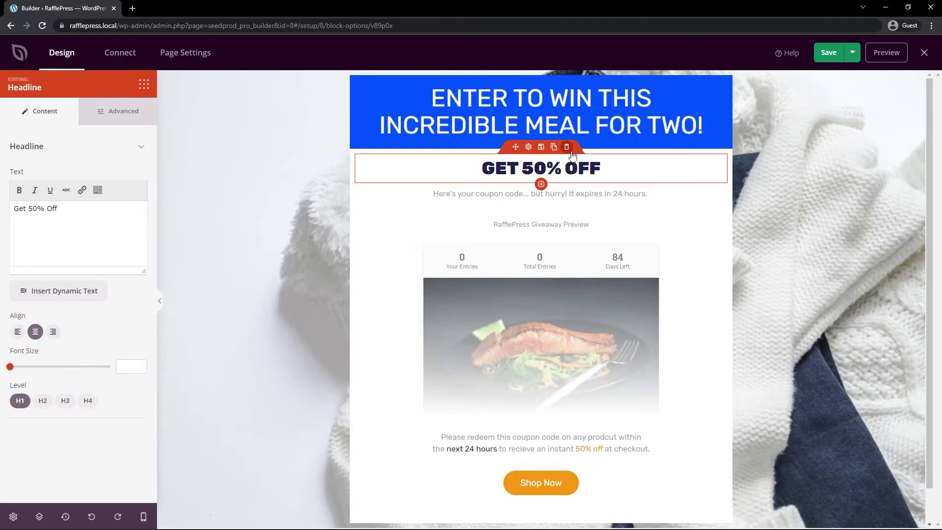
pyautogui.click(570, 149)
pyautogui.click(461, 293)
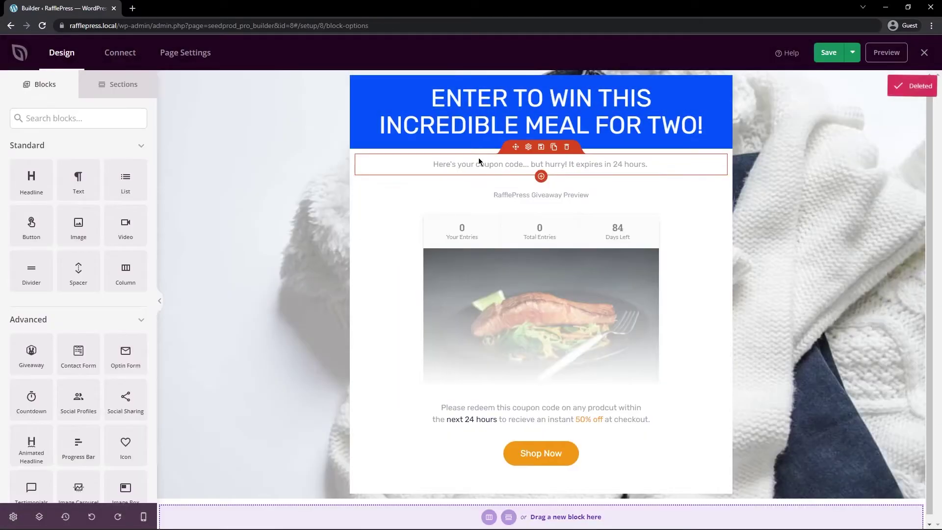
# Step: Replace the coupon paragraph with the restaurant giveaway sentence
pyautogui.click(528, 160)
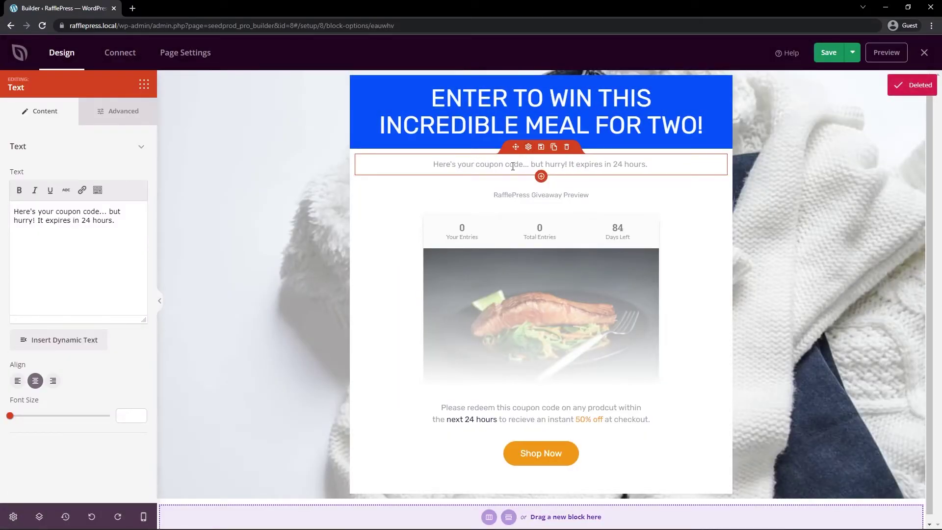
pyautogui.moveTo(118, 220); pyautogui.dragTo(16, 200)
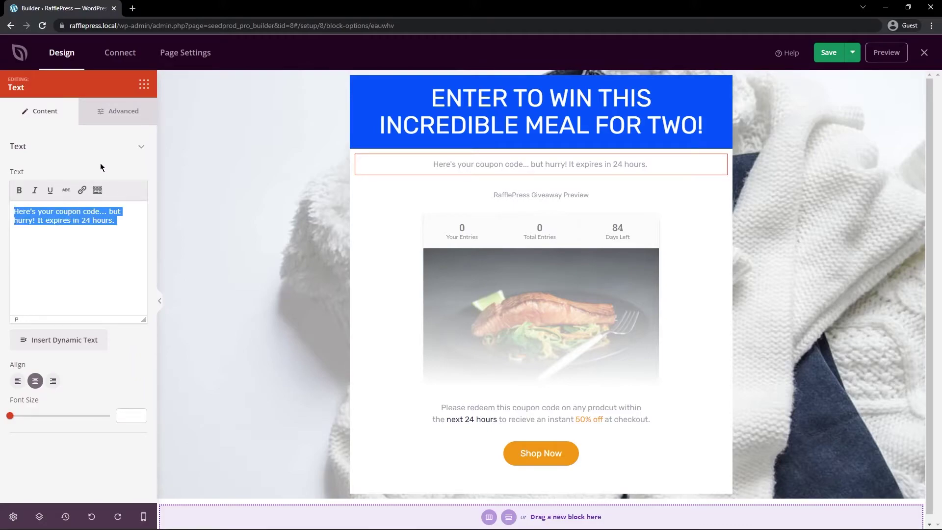
pyautogui.write('Hurry and join this limited time giveaway to win a fantastic meal at our restaurant!')
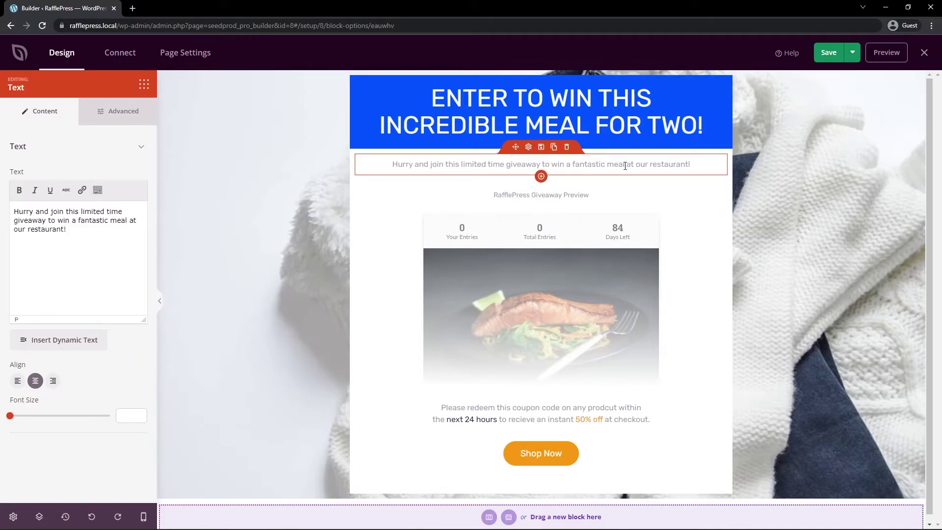
pyautogui.click(117, 120)
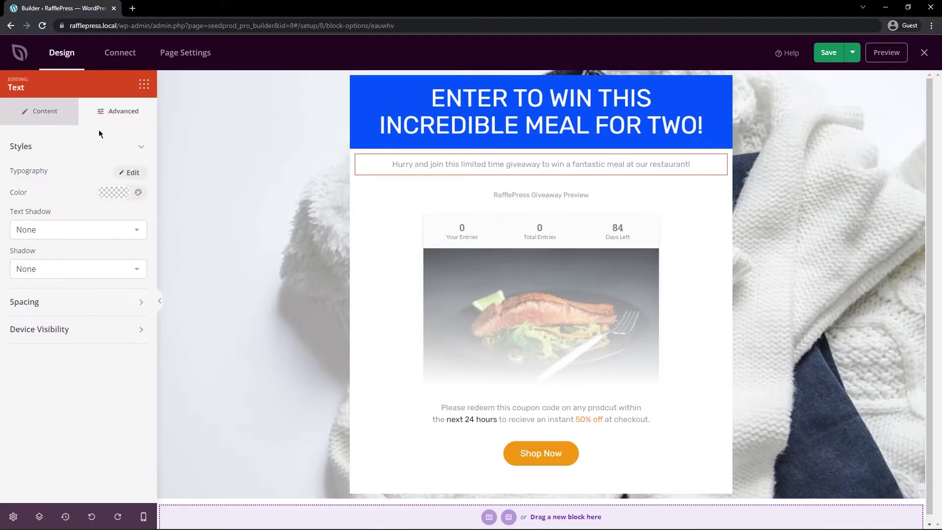
pyautogui.click(116, 197)
pyautogui.click(69, 185)
pyautogui.click(444, 165)
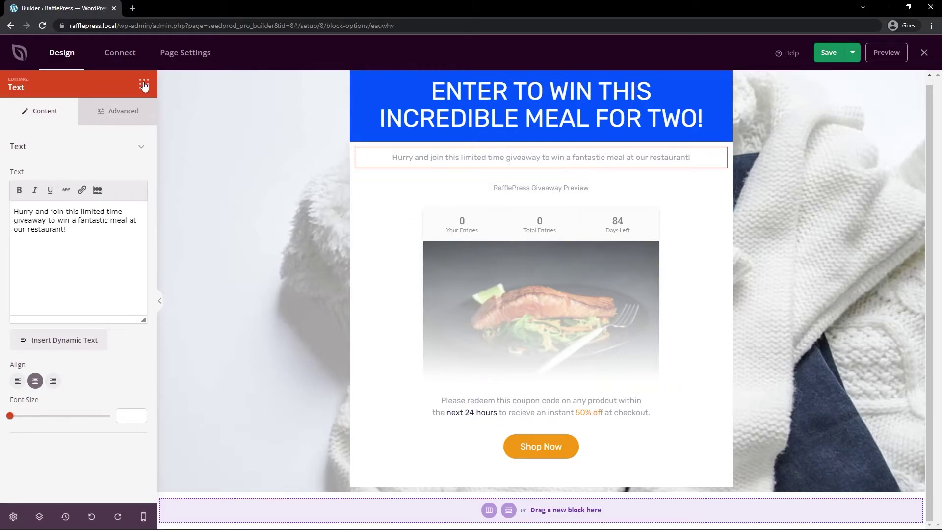
pyautogui.click(144, 85)
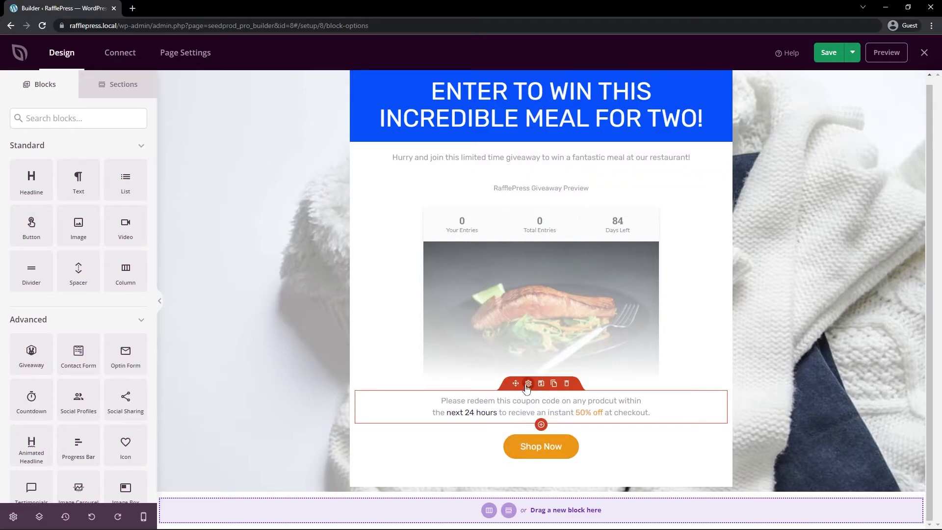
# Step: Inspect the redeem-coupon paragraph and clear stray sub text from the Shop Now button
pyautogui.click(528, 383)
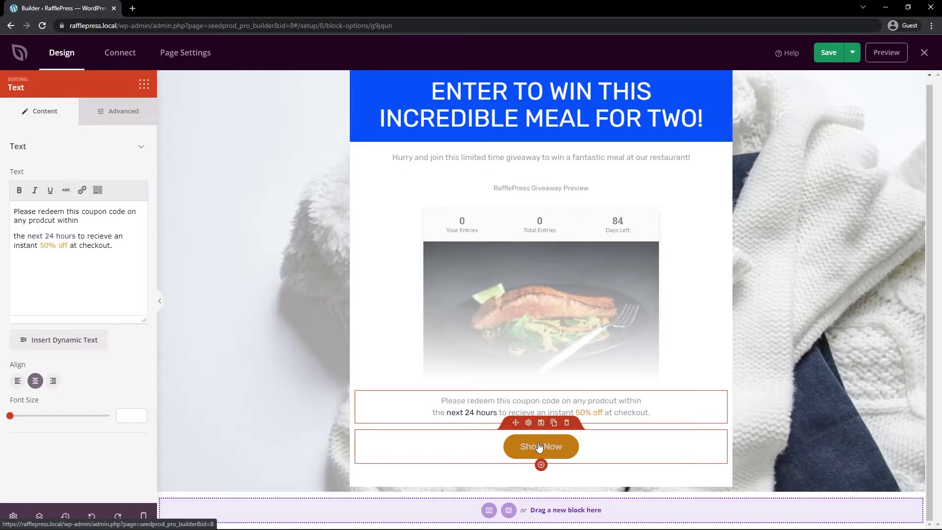
pyautogui.click(122, 255)
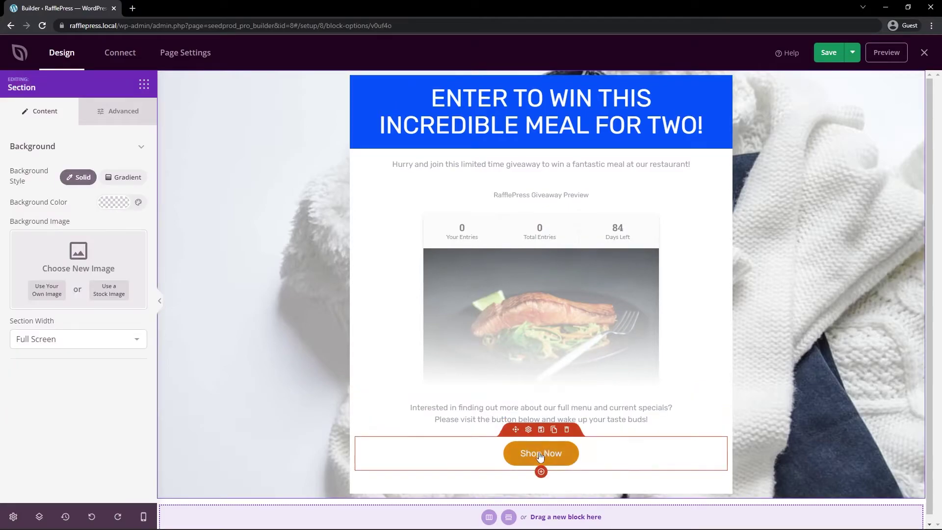
pyautogui.click(528, 429)
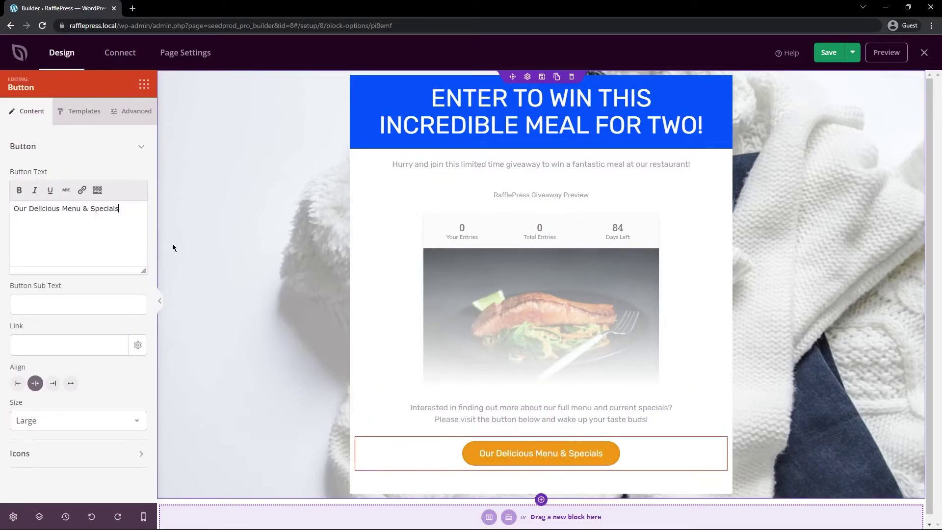
pyautogui.click(42, 295)
pyautogui.write('srthwerthewrth')
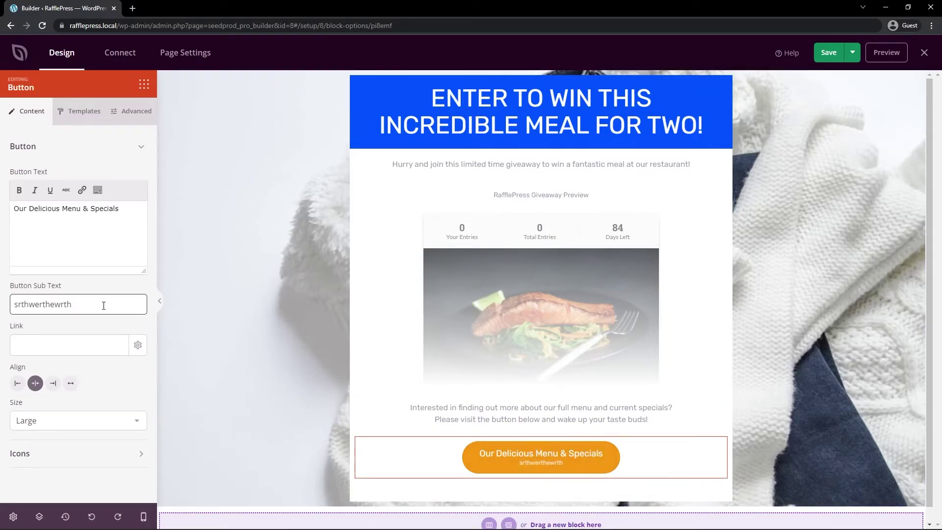
pyautogui.doubleClick(43, 311)
pyautogui.press('BackSpace')
pyautogui.click(40, 344)
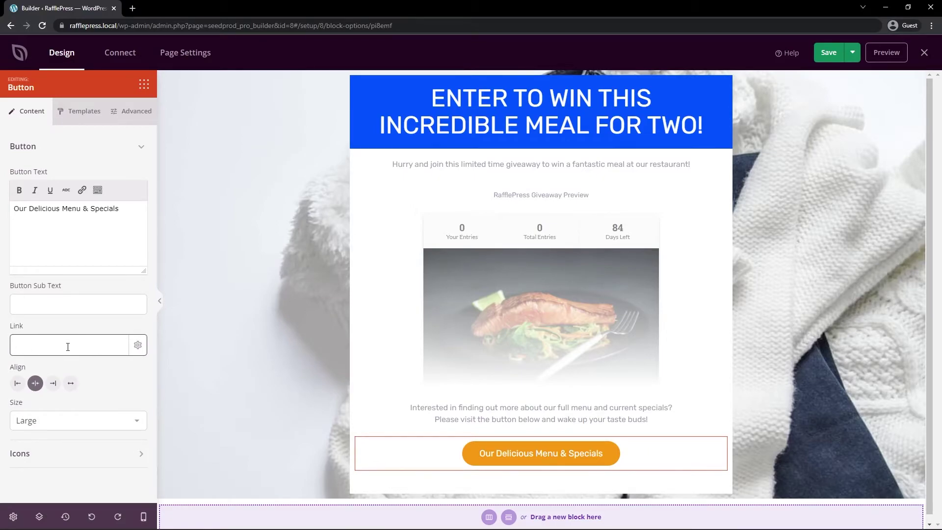
# Step: Make the button 2X Large and add a right-arrow icon after its text
pyautogui.click(68, 420)
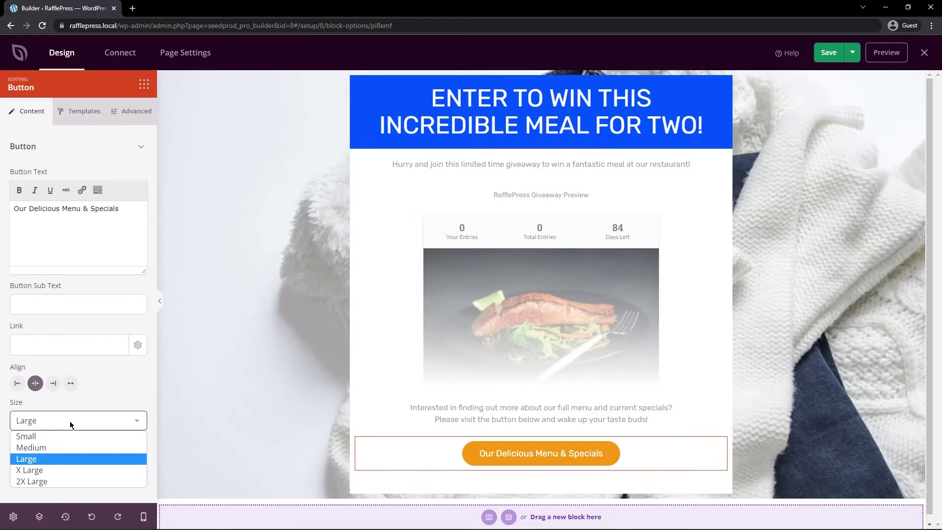
pyautogui.click(66, 482)
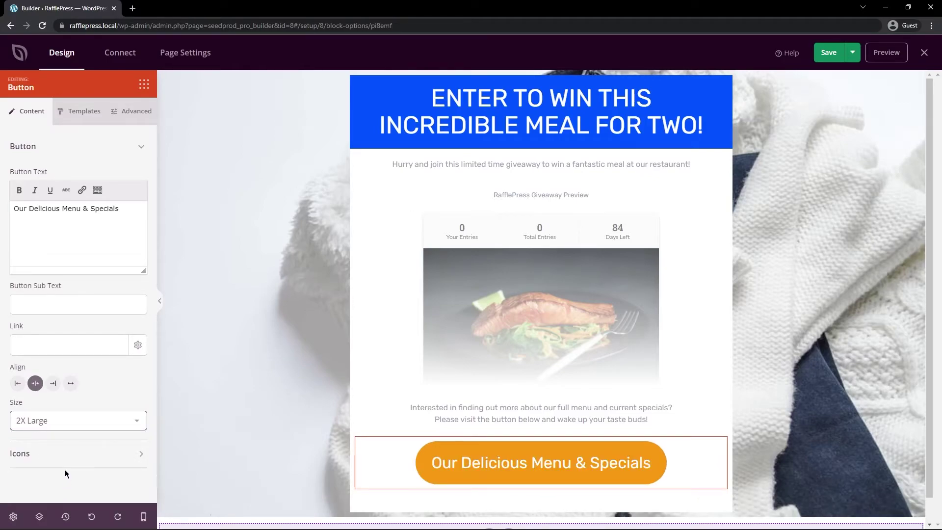
pyautogui.click(139, 145)
pyautogui.click(69, 174)
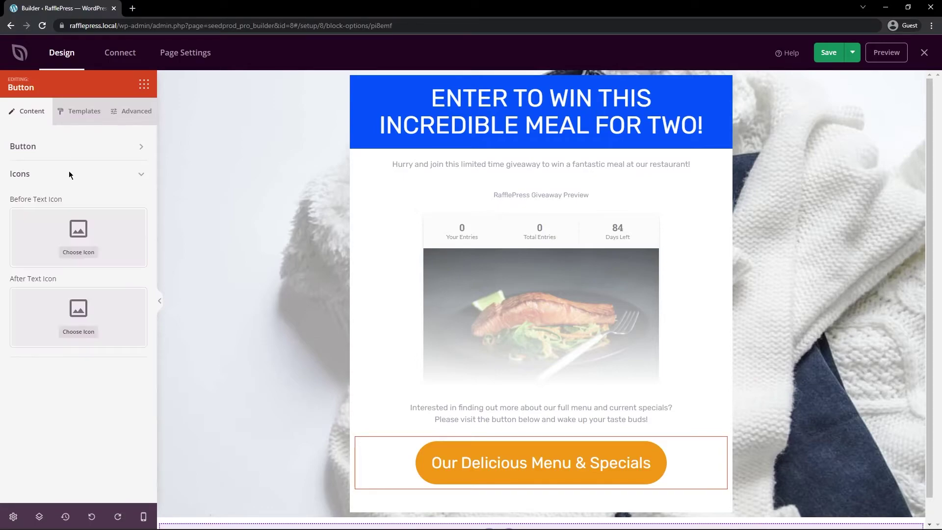
pyautogui.click(81, 333)
pyautogui.write('arrow')
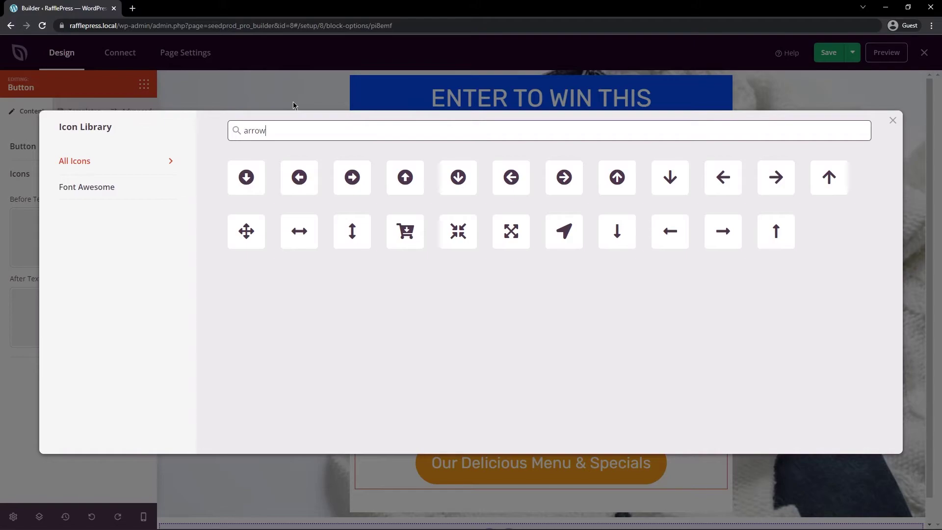
pyautogui.click(777, 180)
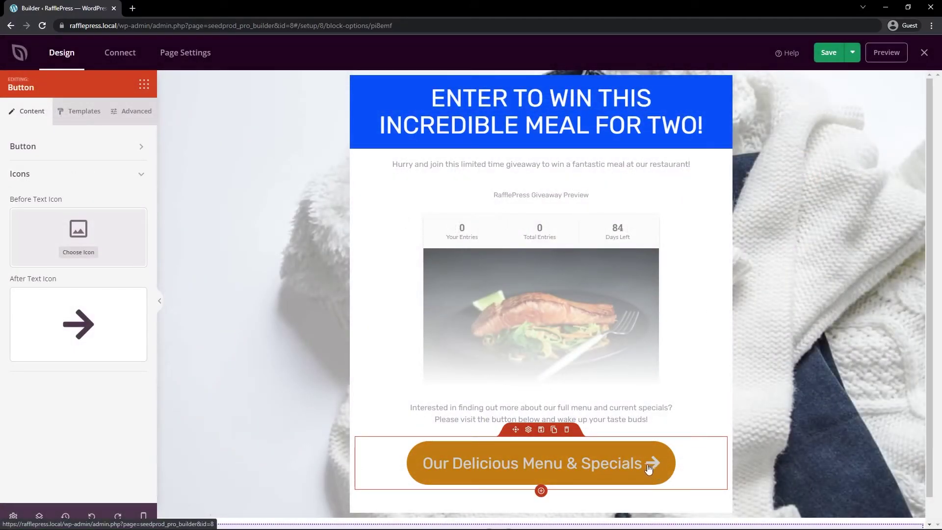
# Step: Apply the Flat Button preset to the menu button and clear its blue background colour
pyautogui.click(79, 113)
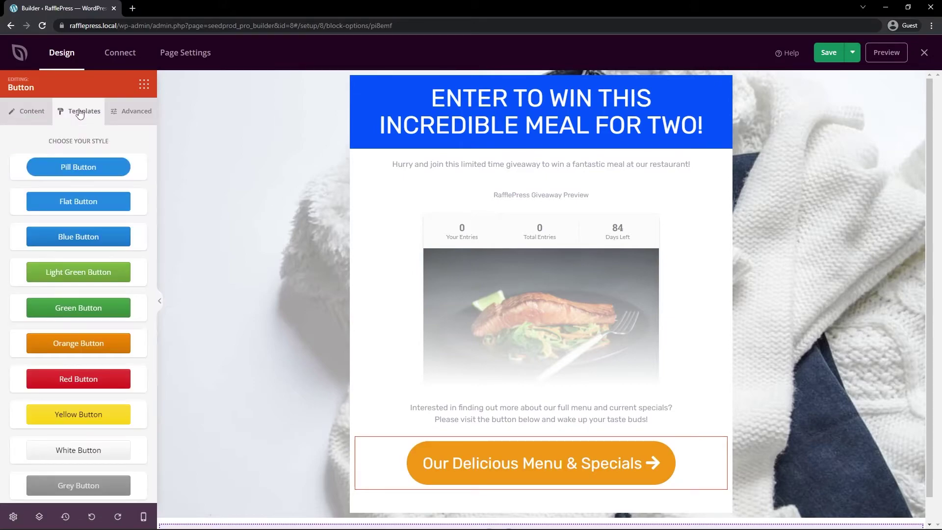
pyautogui.scroll(-1, 89, 191)
pyautogui.scroll(1, 81, 201)
pyautogui.click(131, 112)
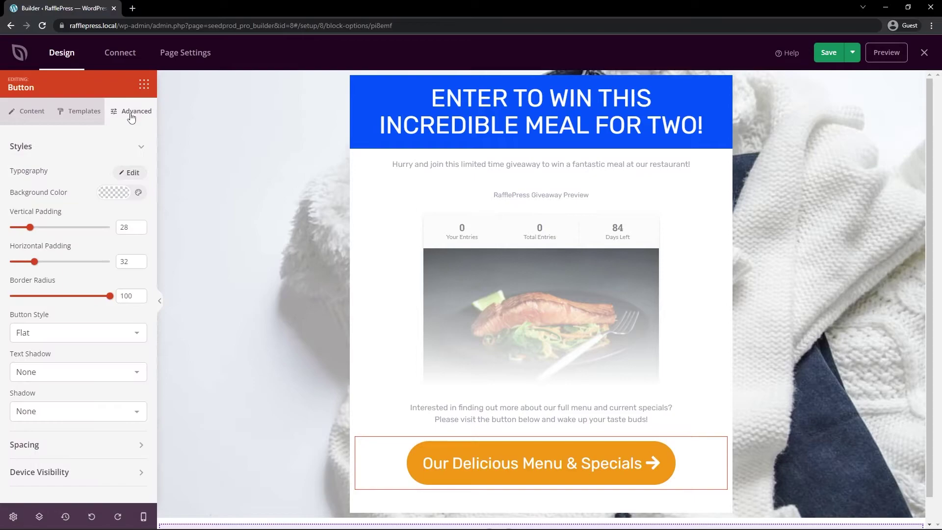
pyautogui.click(81, 122)
pyautogui.click(77, 203)
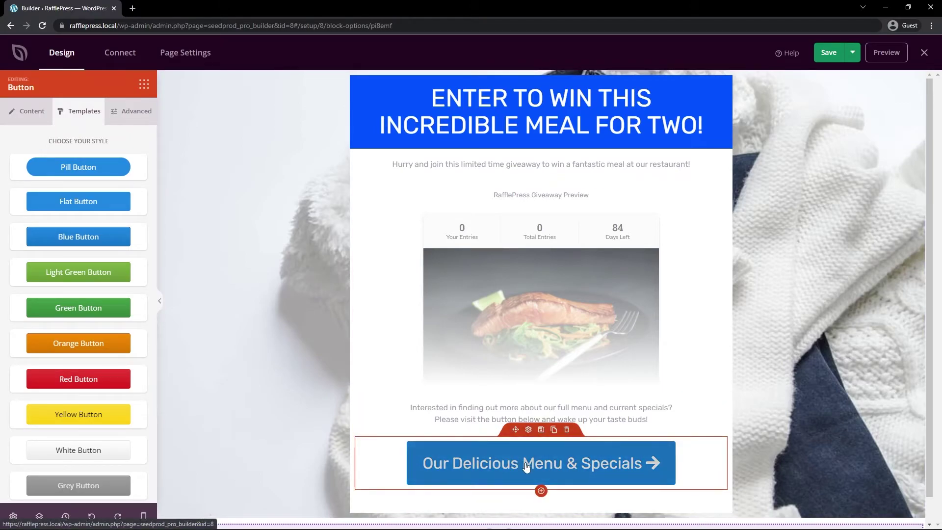
pyautogui.click(133, 115)
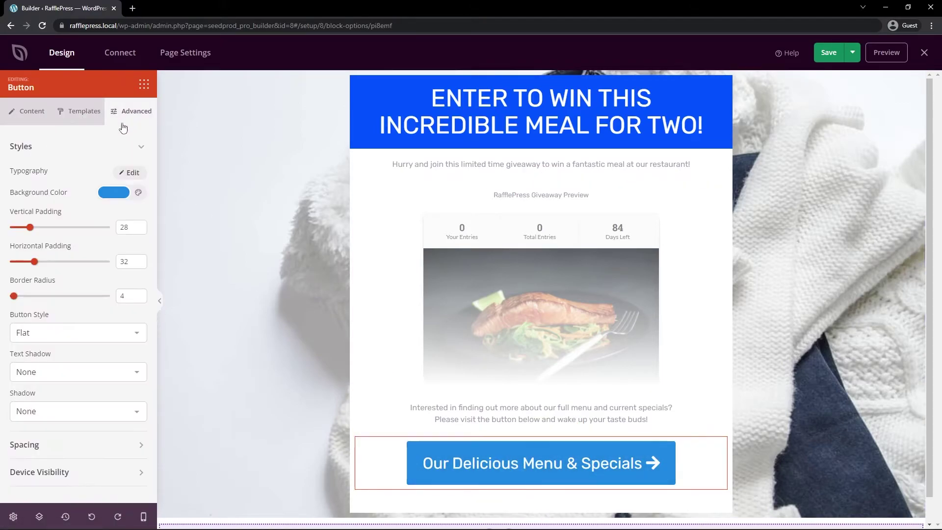
pyautogui.click(113, 193)
pyautogui.click(126, 343)
pyautogui.click(113, 193)
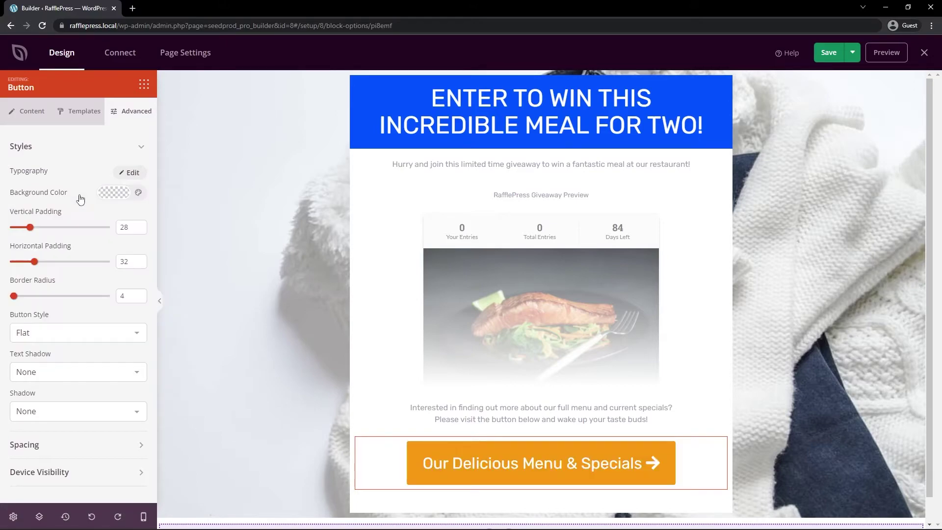
# Step: Clear the blue background colour from the headline row
pyautogui.click(352, 79)
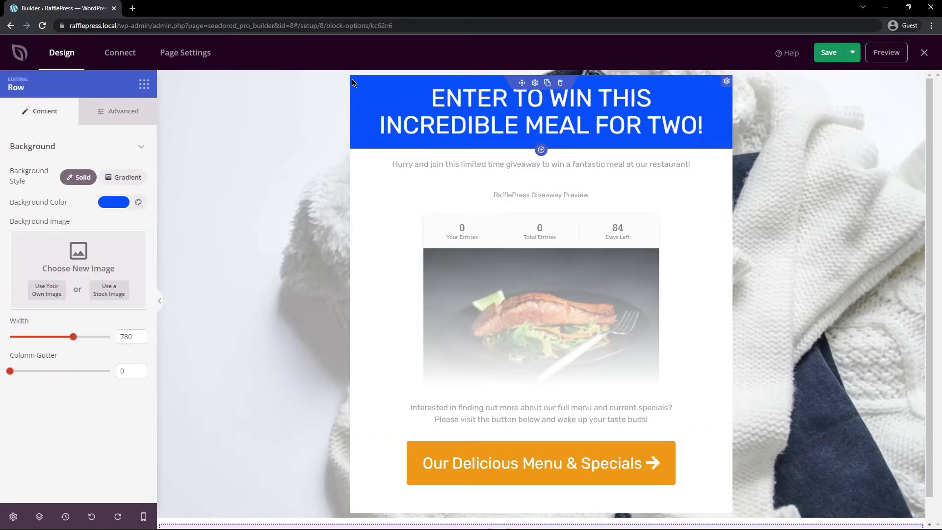
pyautogui.click(114, 201)
pyautogui.click(126, 353)
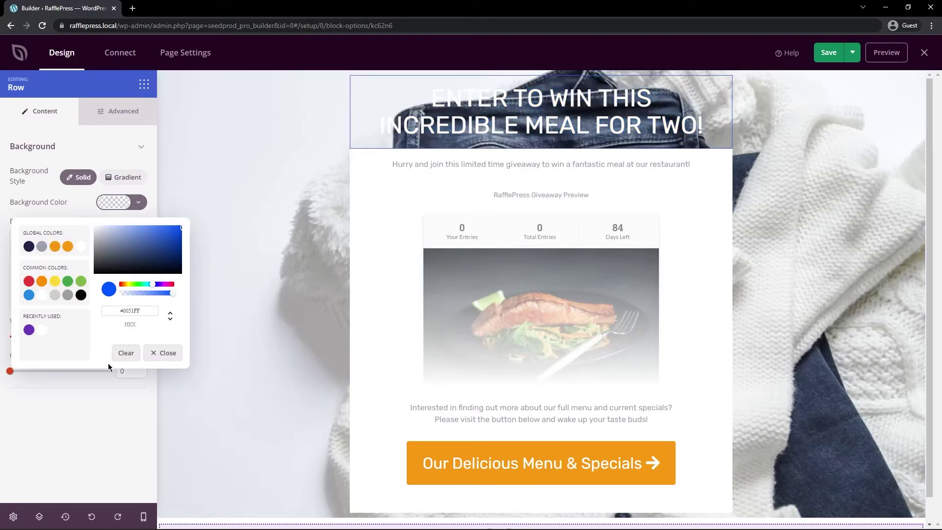
pyautogui.click(113, 437)
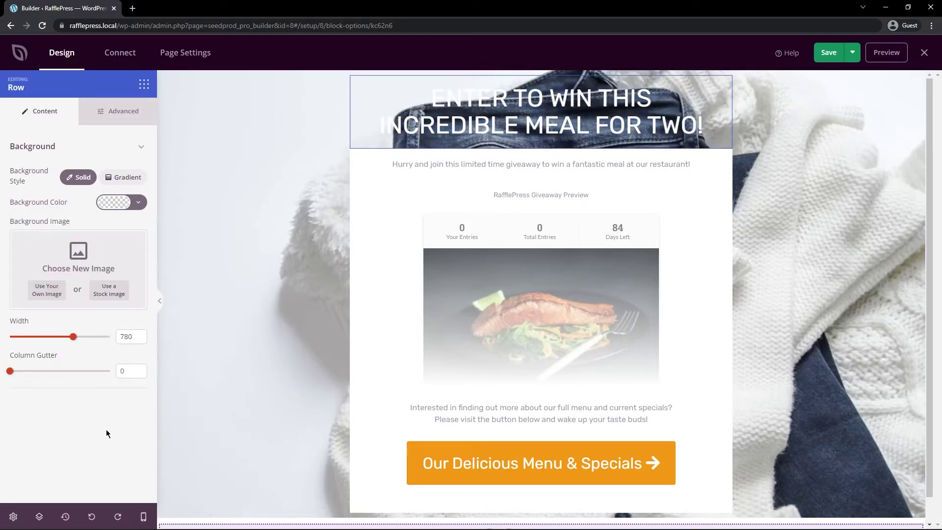
pyautogui.click(14, 517)
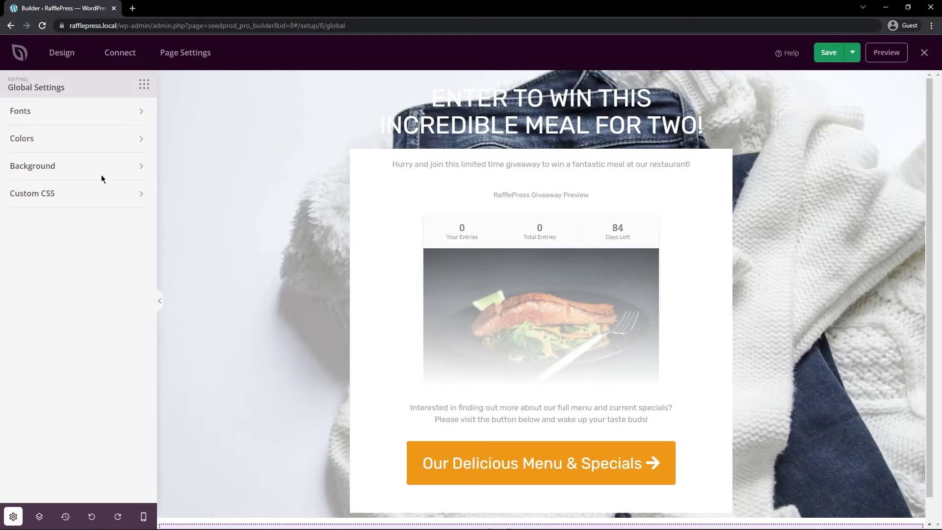
# Step: Set the global header font to Roboto at Bold 700 without italics
pyautogui.click(26, 109)
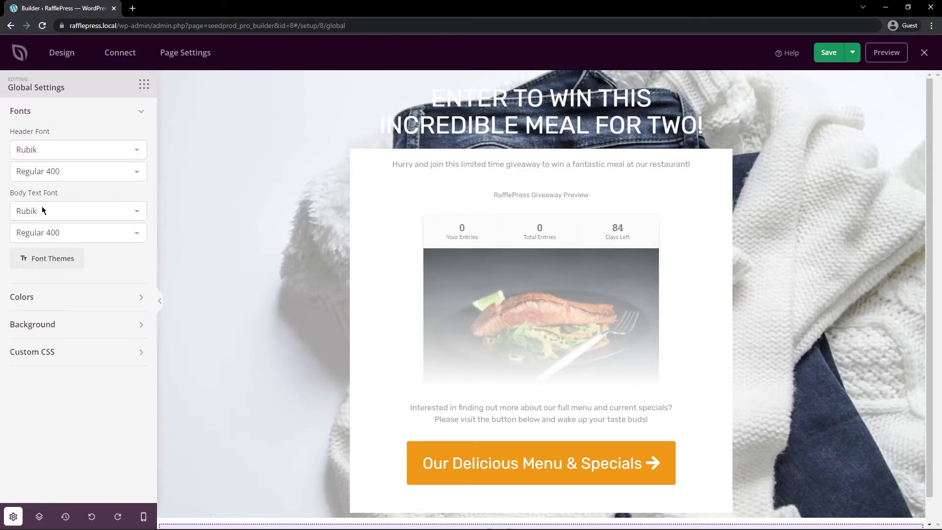
pyautogui.click(60, 260)
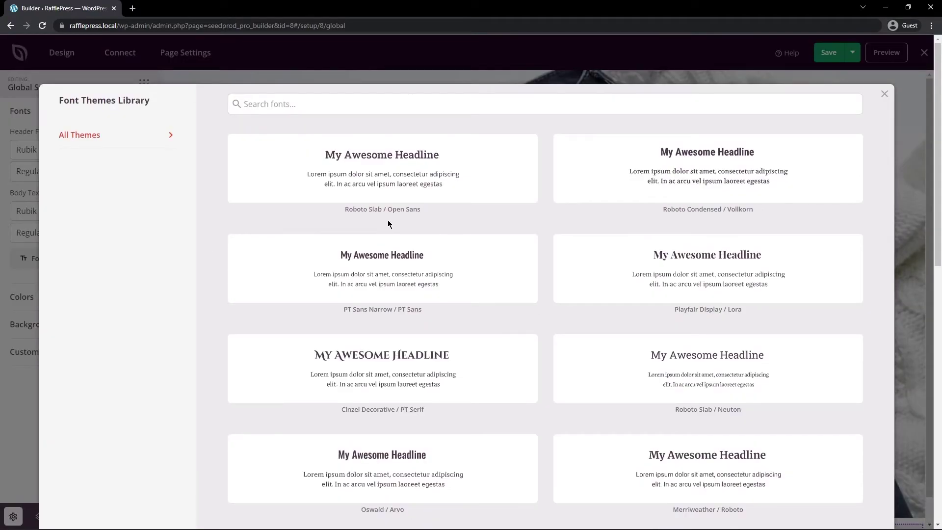
pyautogui.click(479, 276)
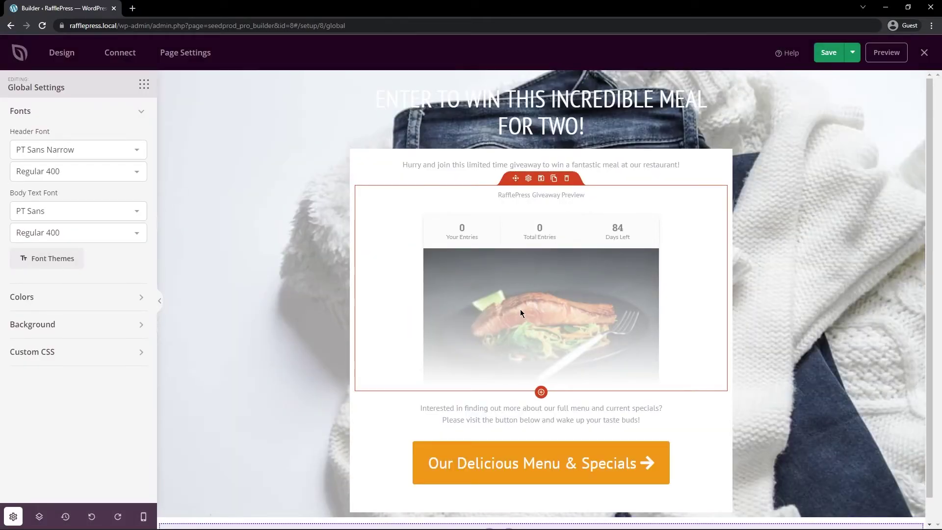
pyautogui.click(100, 150)
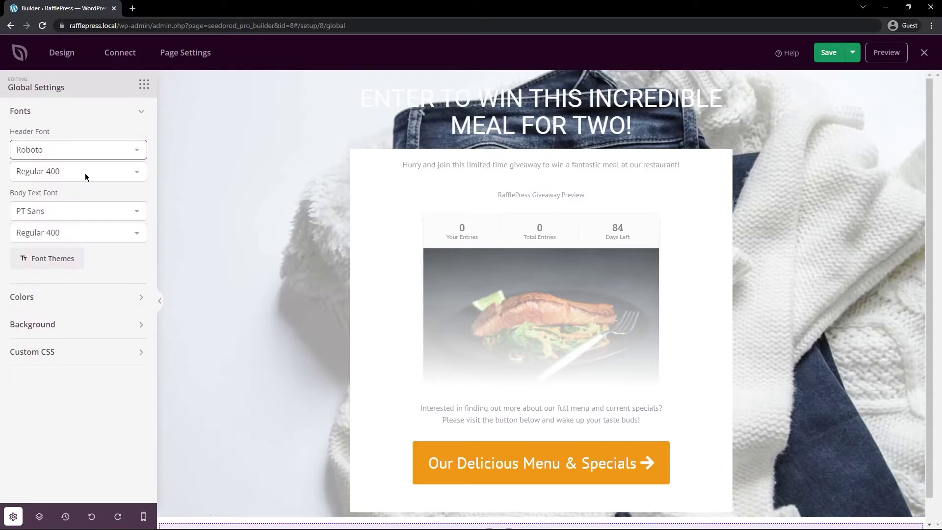
pyautogui.click(91, 171)
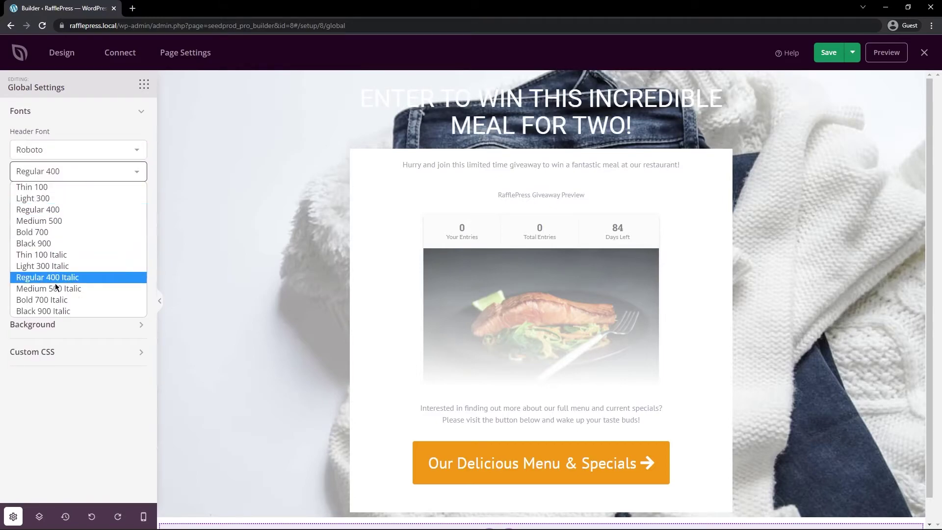
pyautogui.click(55, 302)
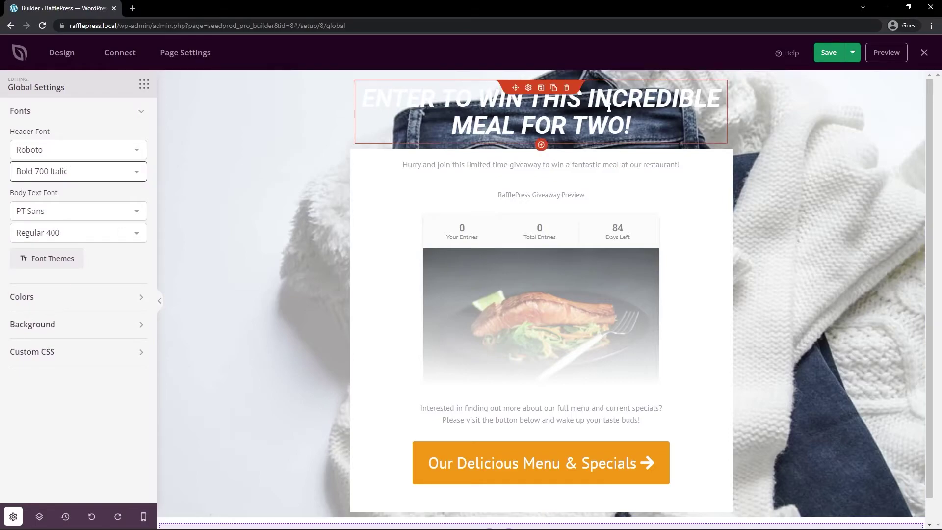
pyautogui.click(91, 171)
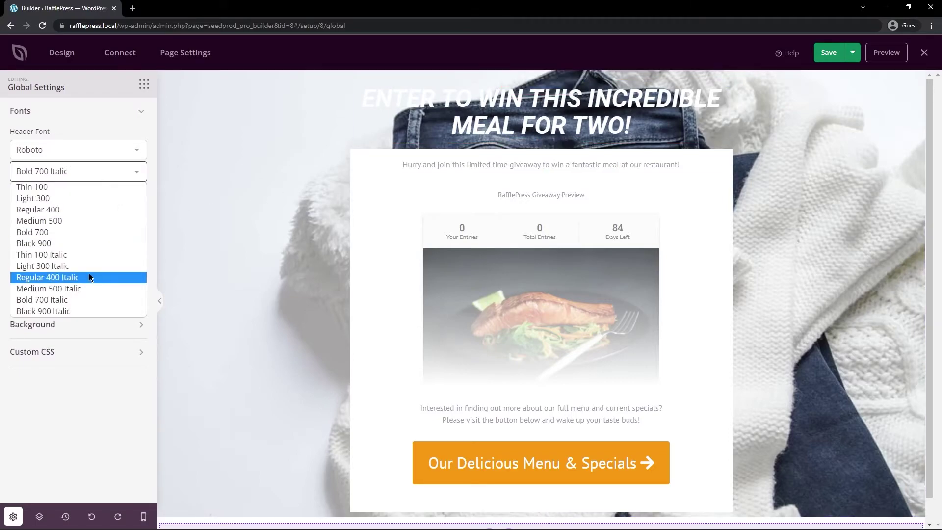
pyautogui.click(49, 232)
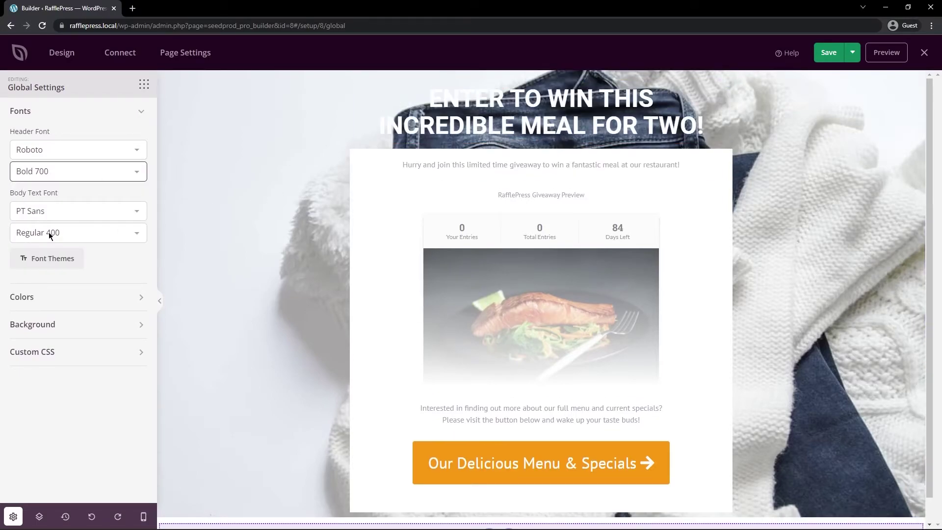
# Step: Set the global body text font to Lato
pyautogui.click(138, 214)
pyautogui.write('lato')
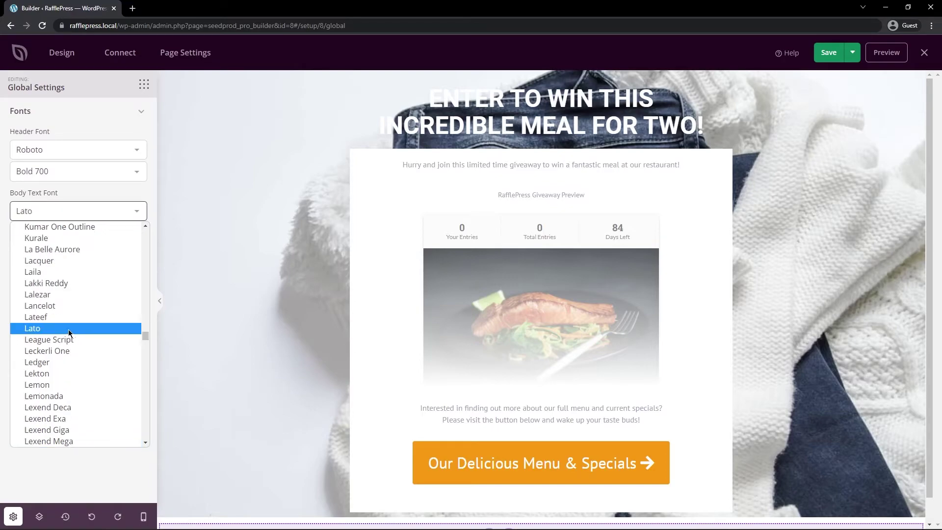
pyautogui.click(44, 328)
pyautogui.click(57, 232)
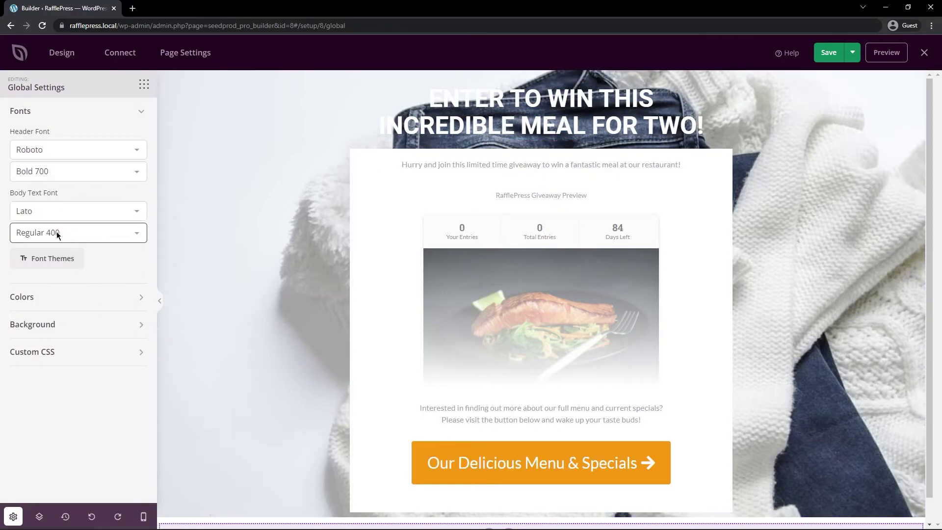
pyautogui.click(140, 112)
pyautogui.click(32, 138)
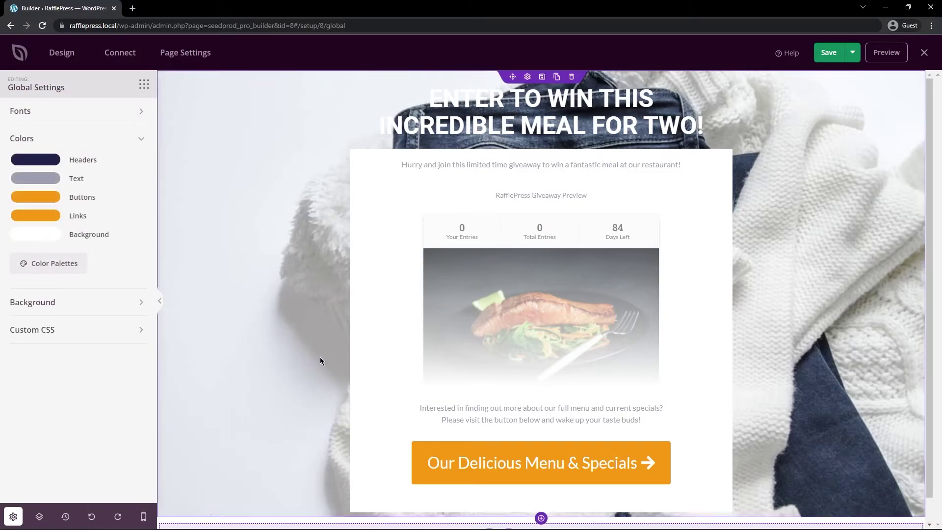
# Step: Try a tan button colour, then apply the ready-made green colour palette to the page
pyautogui.click(138, 196)
pyautogui.moveTo(109, 250); pyautogui.dragTo(77, 251)
pyautogui.click(84, 399)
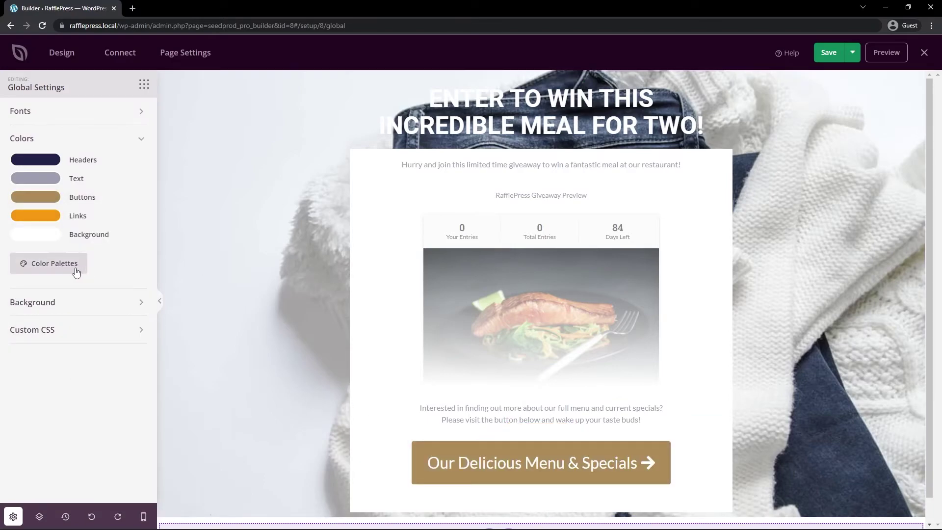
pyautogui.click(42, 264)
pyautogui.scroll(-3, 564, 244)
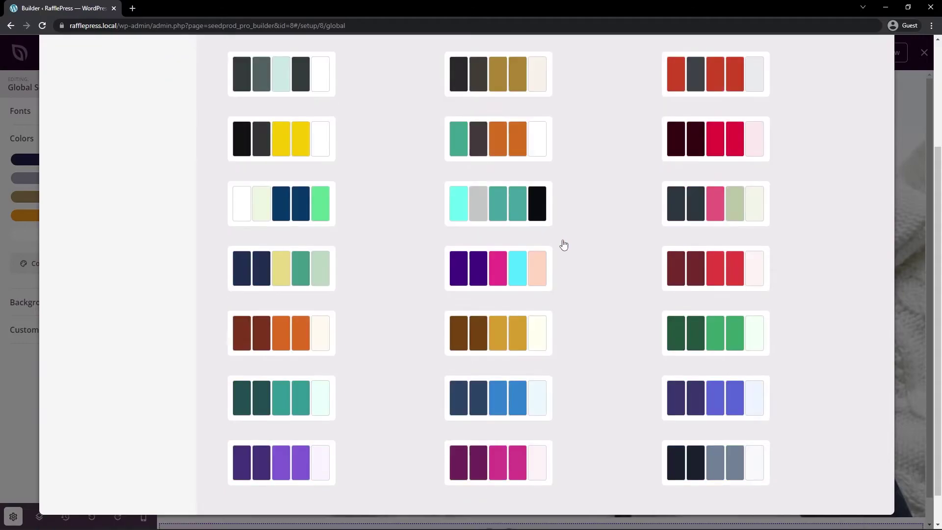
pyautogui.scroll(3, 569, 236)
pyautogui.scroll(-1, 569, 236)
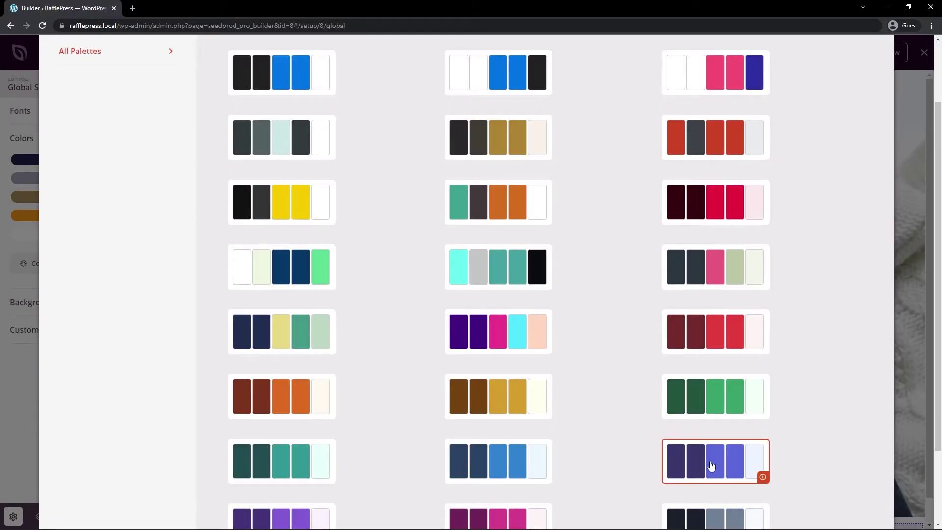
pyautogui.click(709, 393)
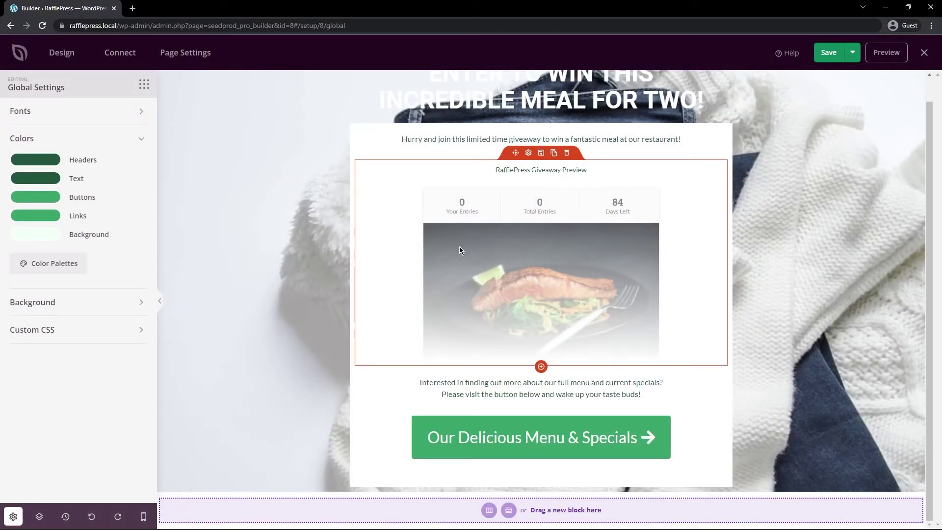
pyautogui.scroll(1, 596, 316)
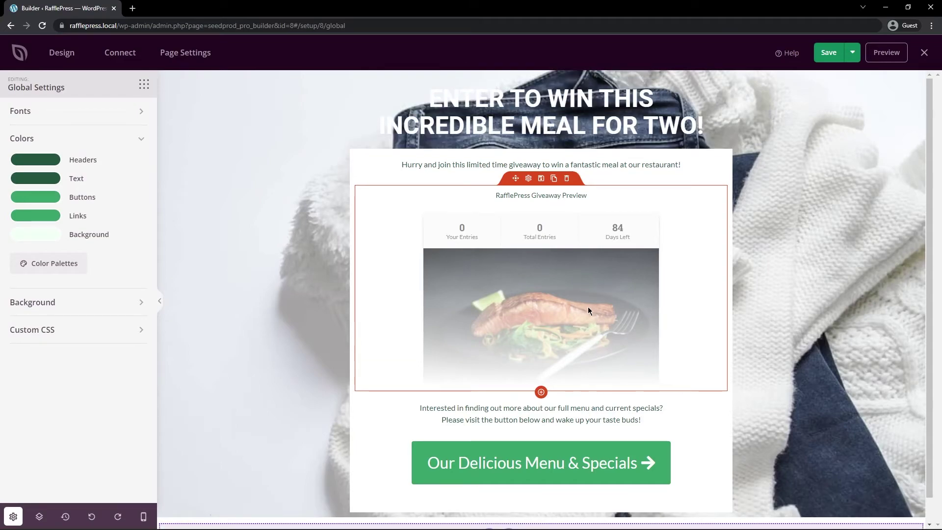
pyautogui.click(39, 138)
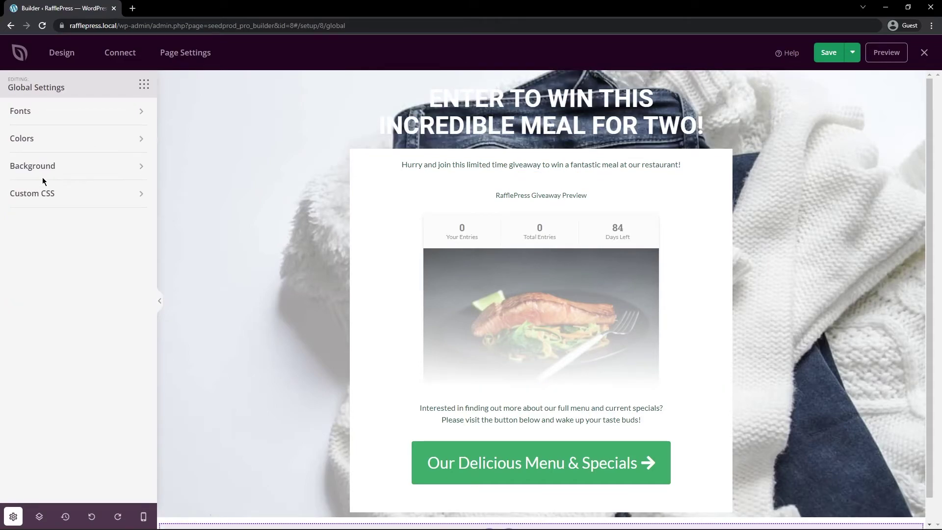
# Step: Remove the old page background photo and set a pale green background colour
pyautogui.click(141, 167)
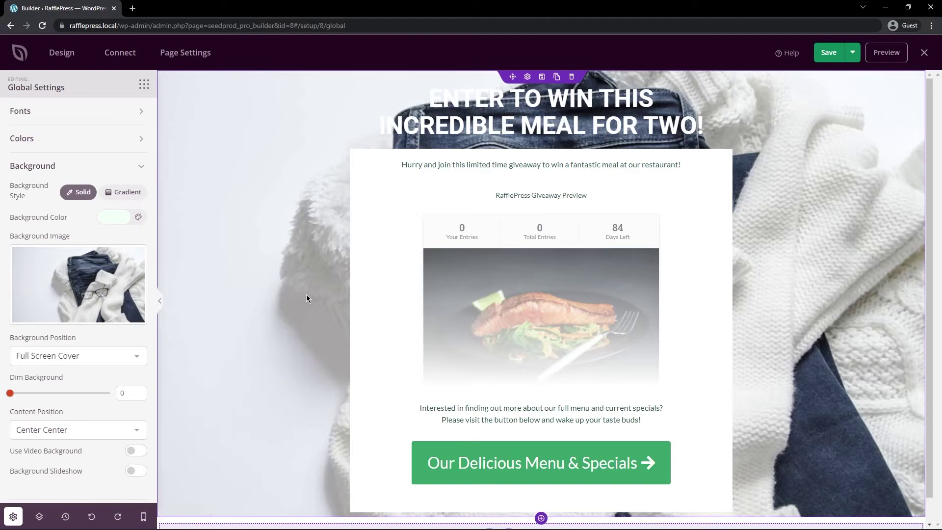
pyautogui.moveTo(99, 290)
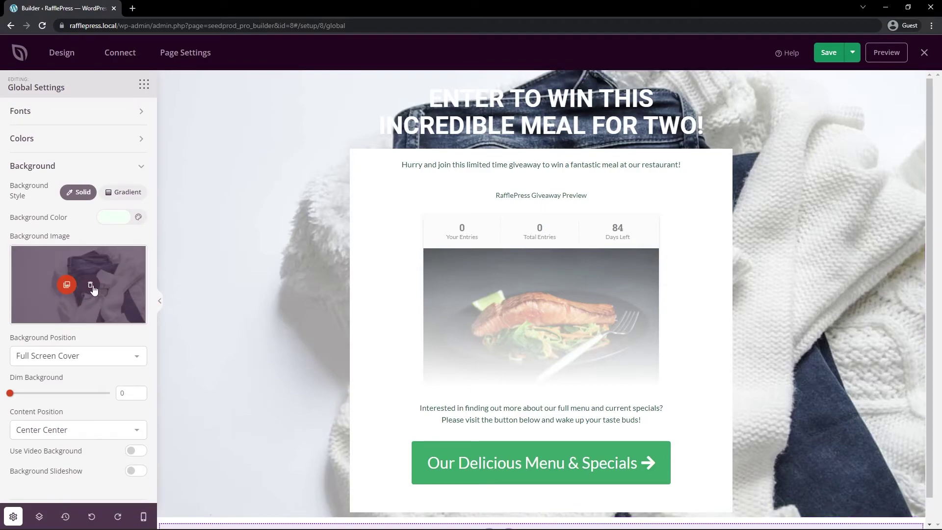
pyautogui.click(90, 285)
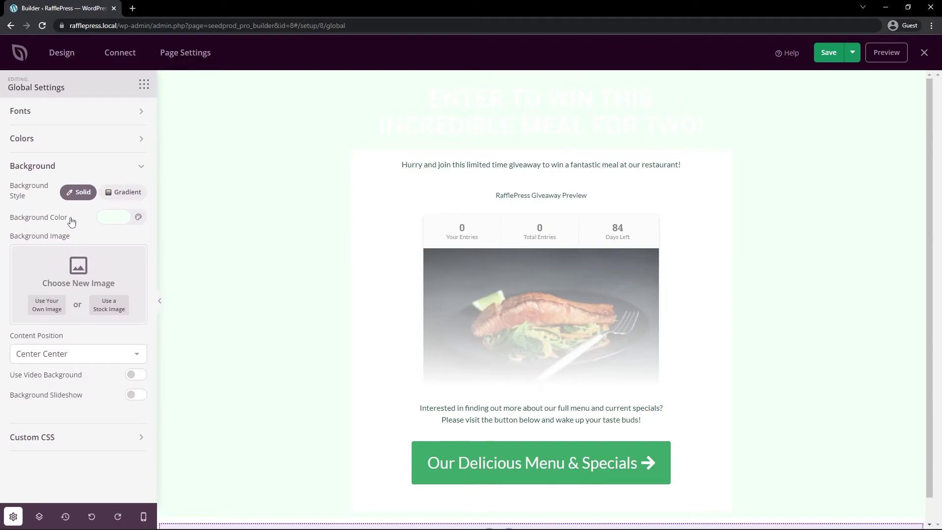
pyautogui.click(113, 217)
pyautogui.moveTo(140, 258); pyautogui.dragTo(192, 276)
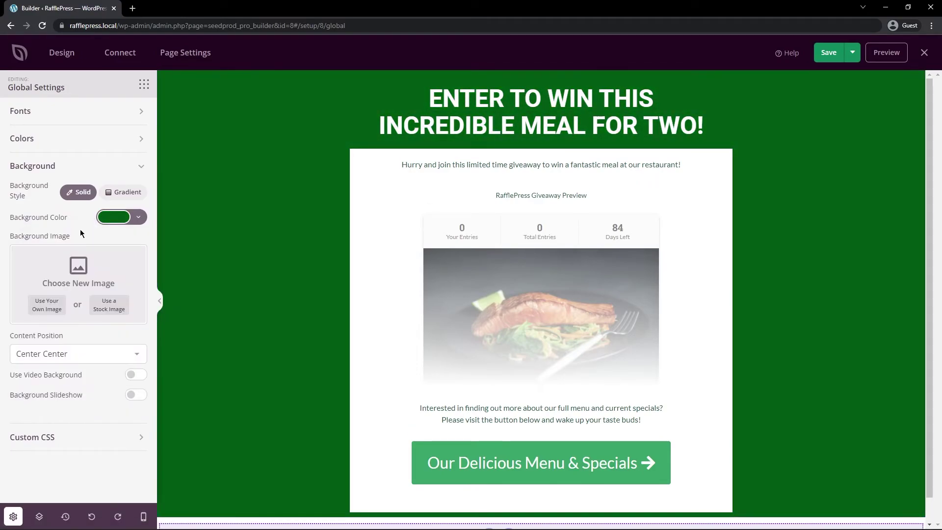
pyautogui.click(114, 216)
pyautogui.click(112, 245)
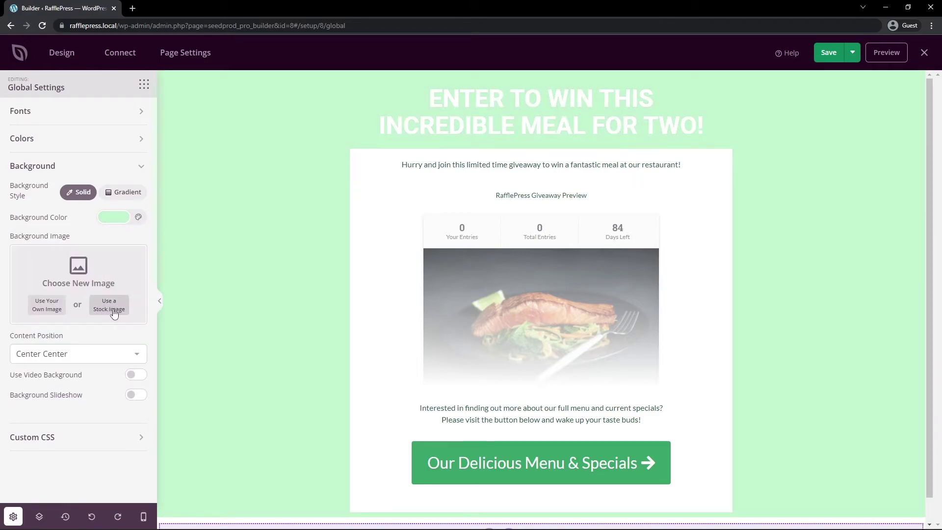
# Step: Search the stock images for 'restaurant' and apply a restaurant photo as the page background
pyautogui.click(110, 308)
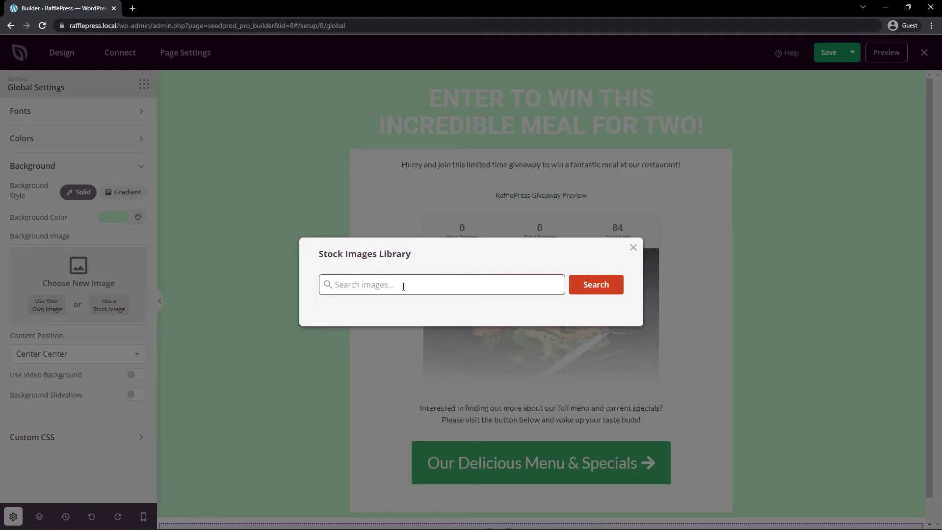
pyautogui.write('restaurant')
pyautogui.press('Return')
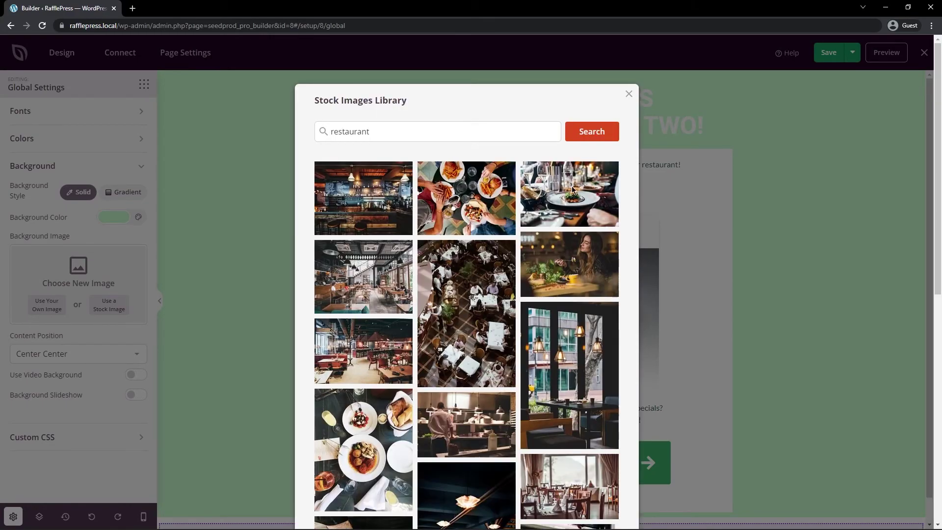
pyautogui.click(581, 197)
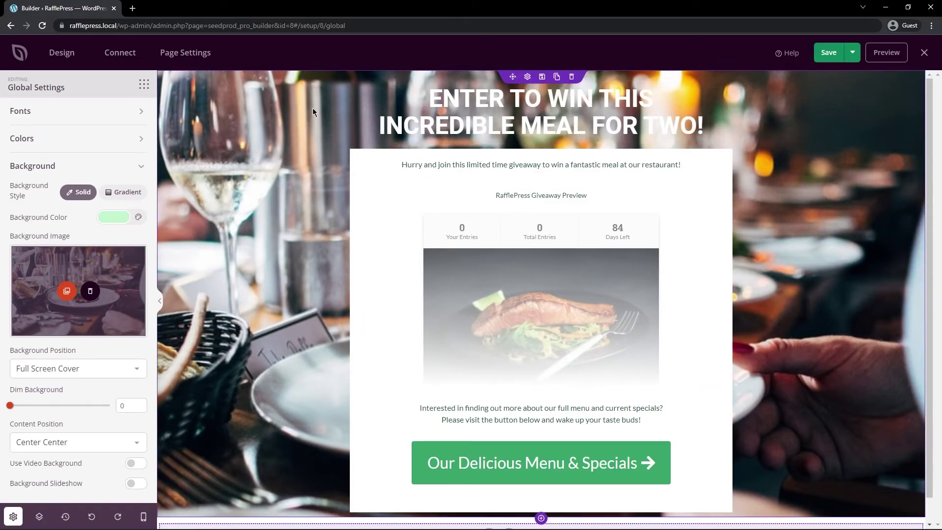
# Step: Fill the headline row's background with the dark green global swatch
pyautogui.click(351, 102)
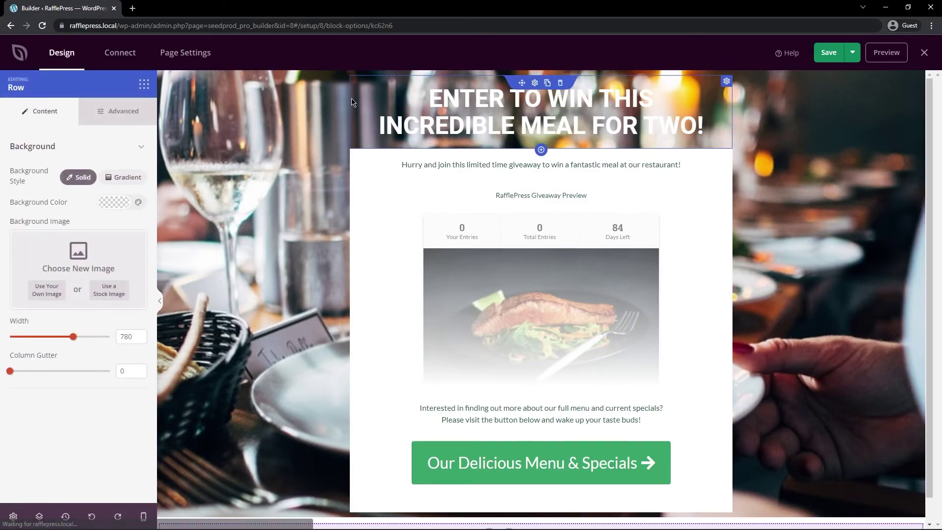
pyautogui.click(112, 204)
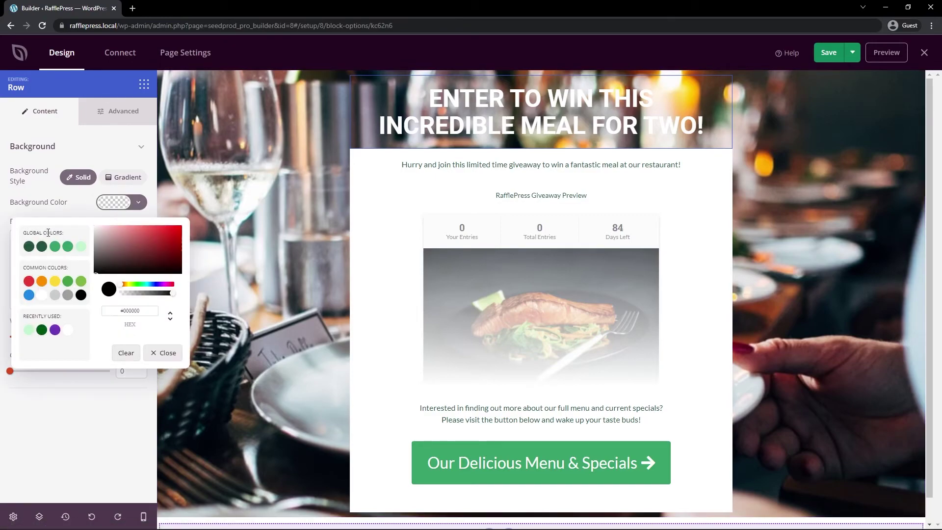
pyautogui.click(29, 247)
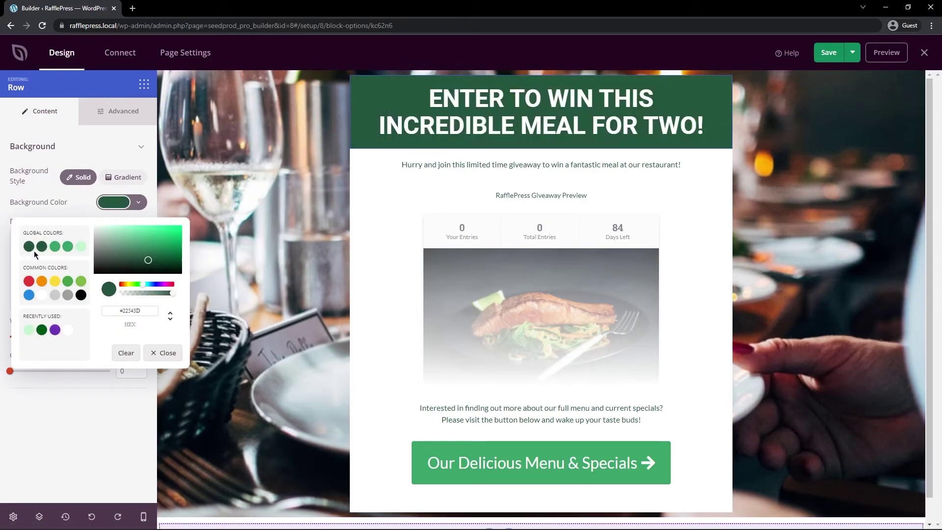
pyautogui.click(56, 251)
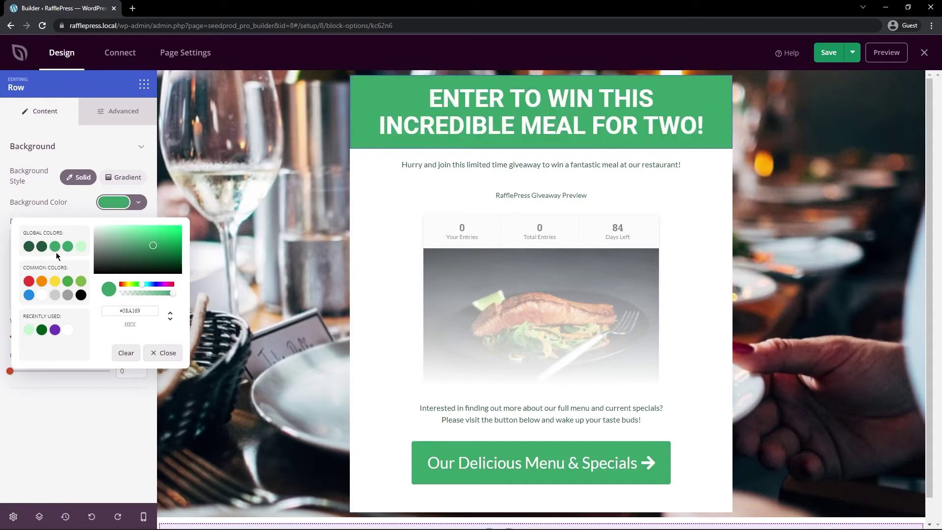
pyautogui.click(28, 247)
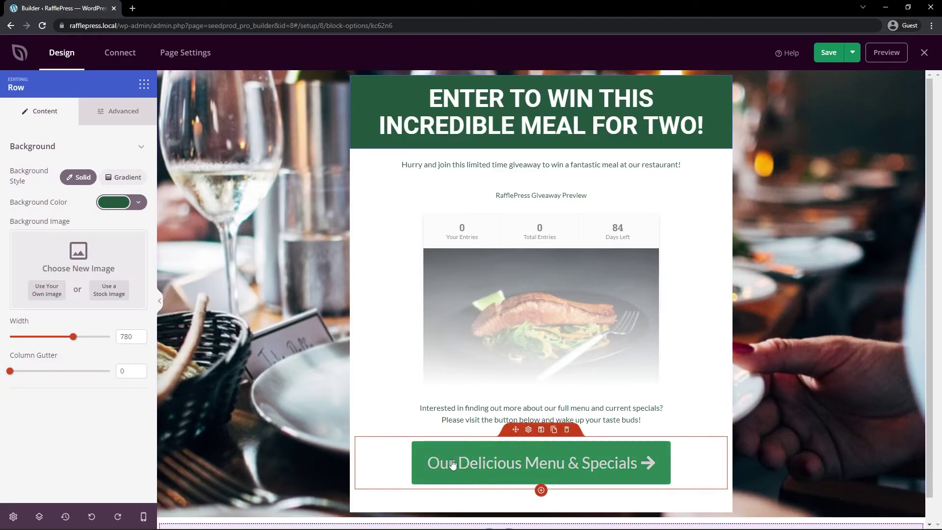
# Step: Try several menu button background colours, then reset it to the default green
pyautogui.click(529, 429)
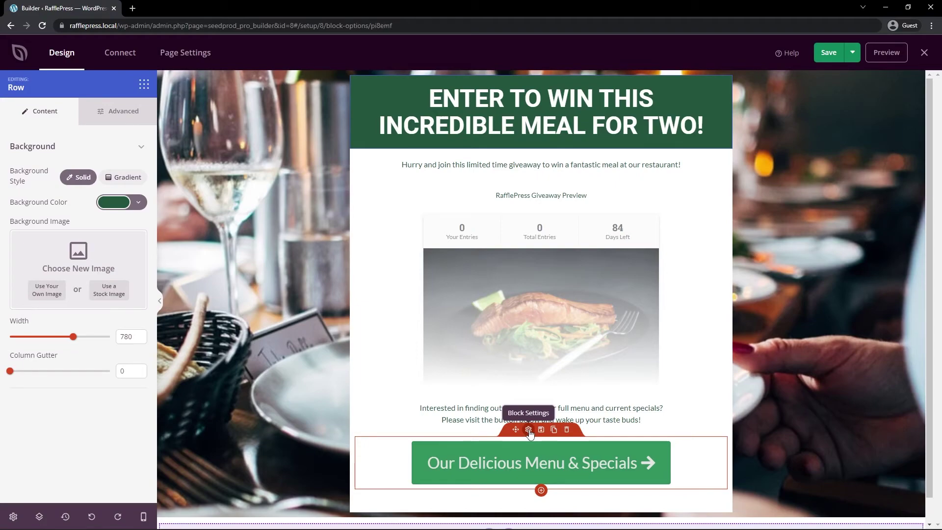
pyautogui.click(130, 118)
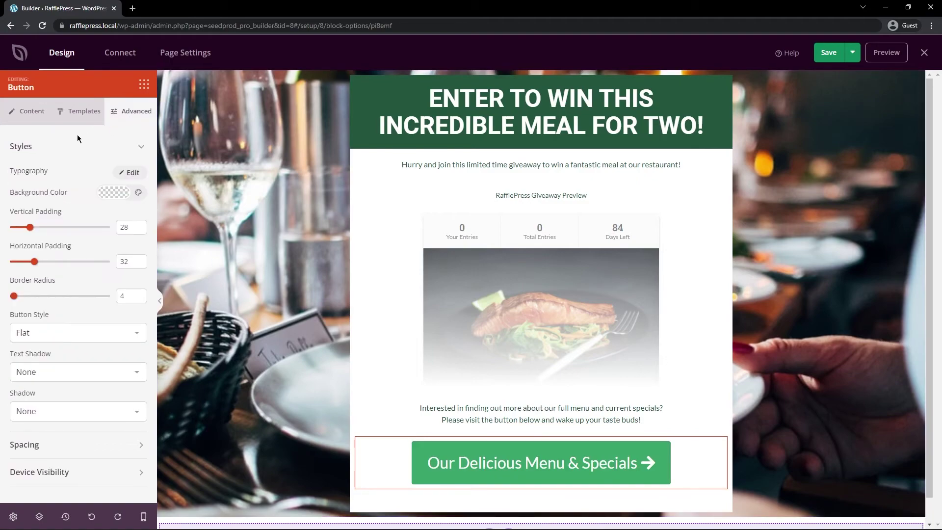
pyautogui.click(114, 193)
pyautogui.click(42, 237)
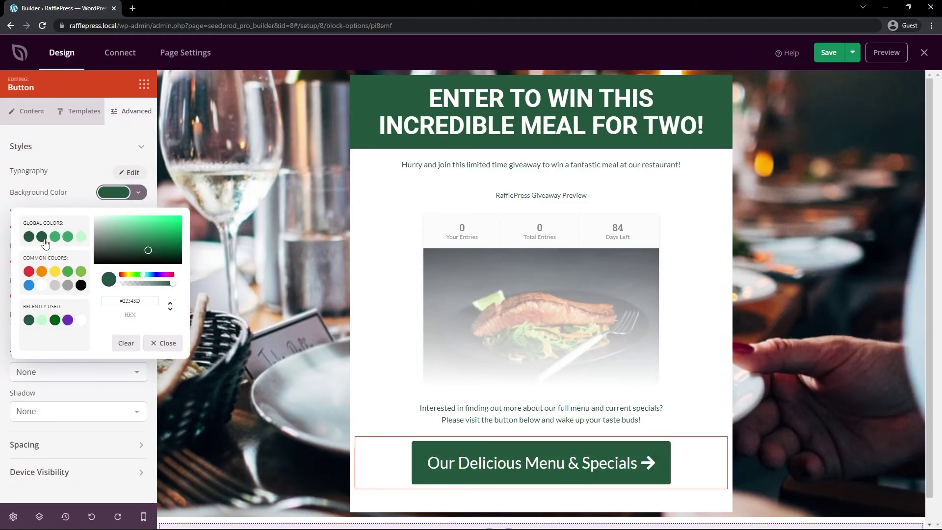
pyautogui.click(42, 271)
pyautogui.click(29, 271)
pyautogui.click(55, 271)
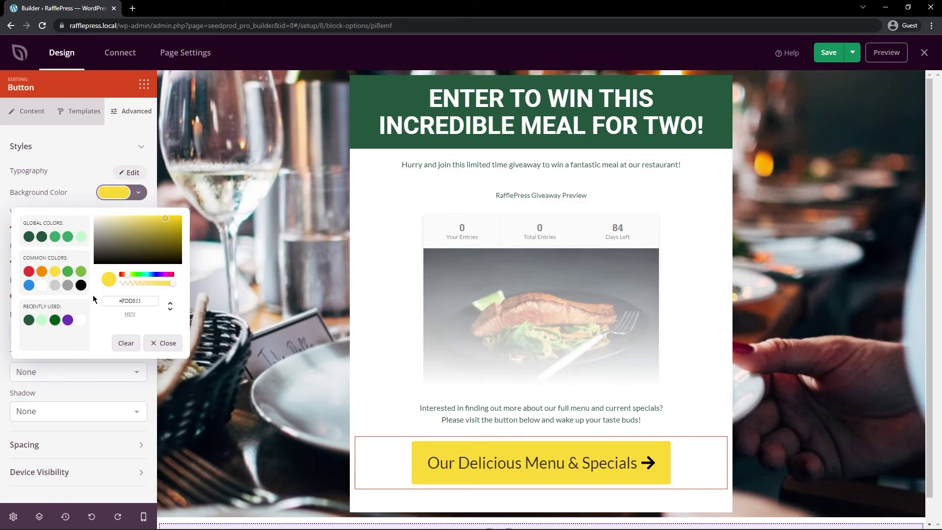
pyautogui.click(126, 343)
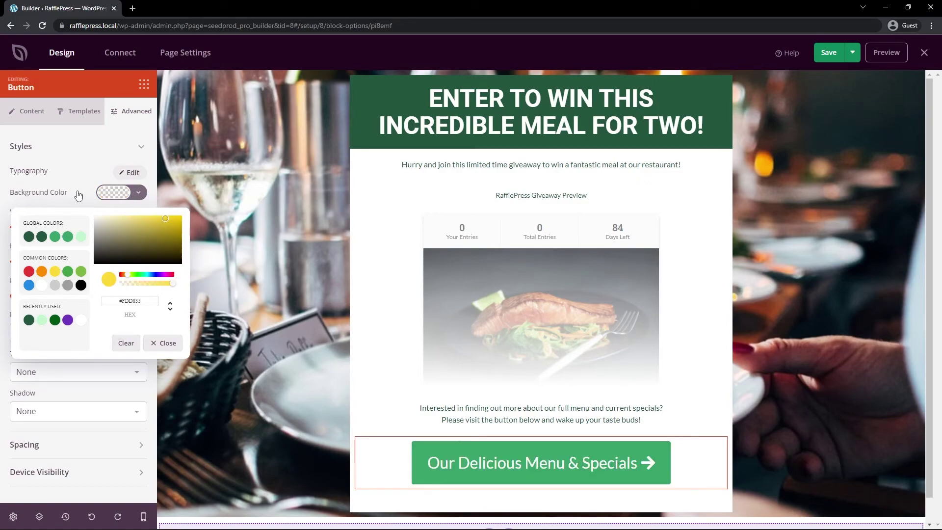
pyautogui.click(255, 179)
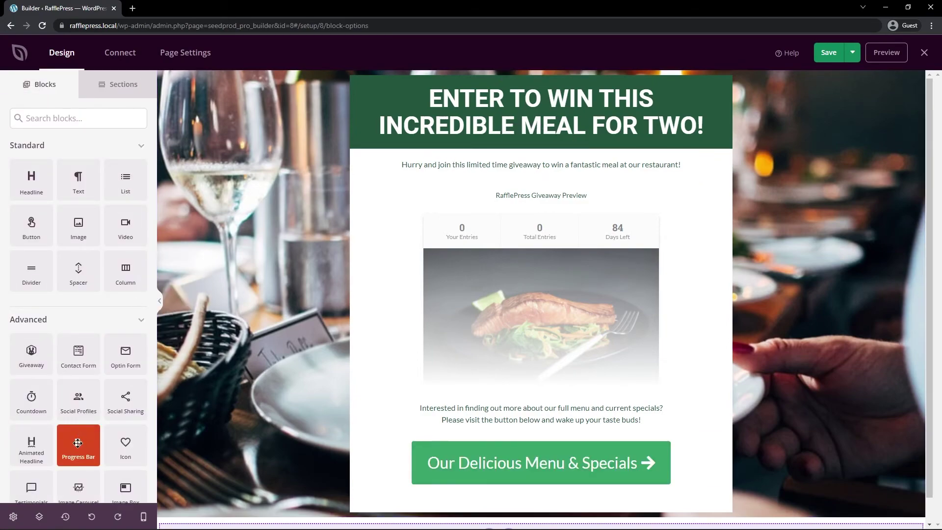
# Step: Change the global text colour to grey and save the giveaway page
pyautogui.click(14, 517)
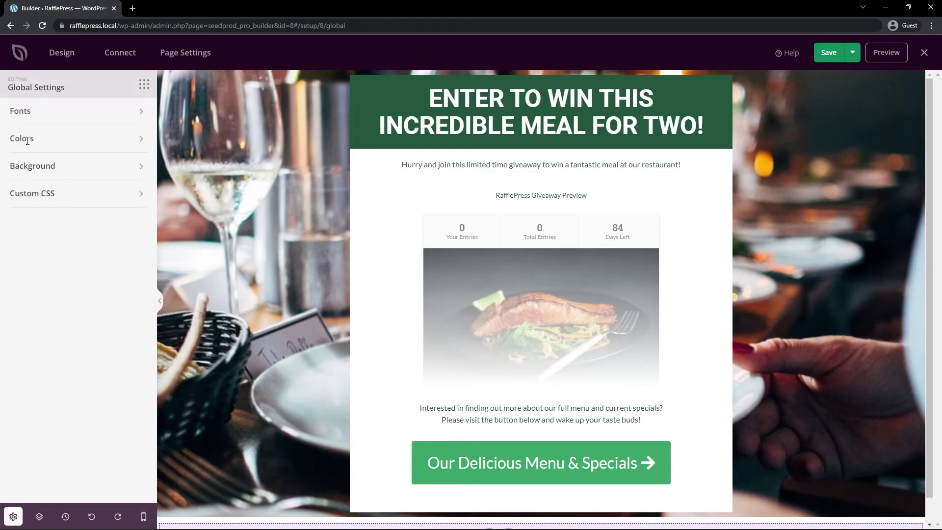
pyautogui.click(27, 141)
pyautogui.click(45, 179)
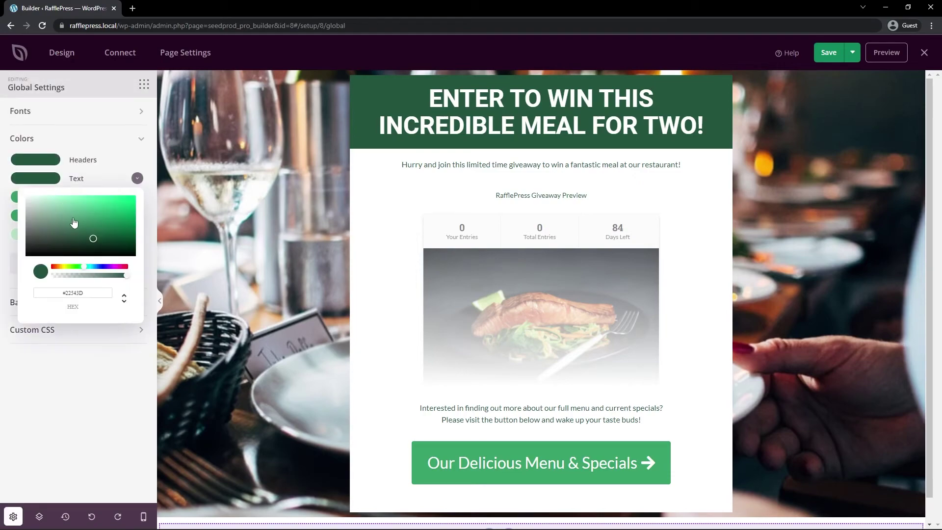
pyautogui.moveTo(74, 222); pyautogui.dragTo(20, 244)
pyautogui.click(19, 245)
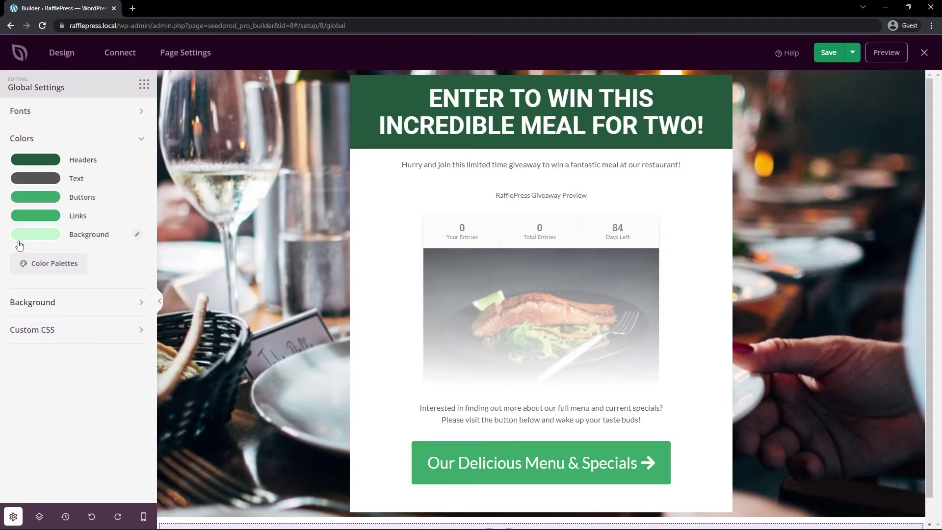
pyautogui.click(13, 516)
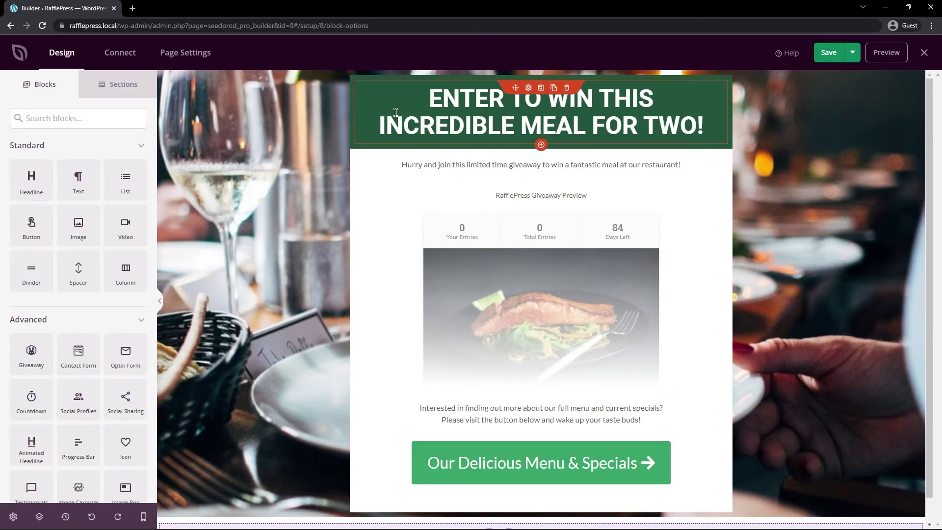
pyautogui.click(829, 54)
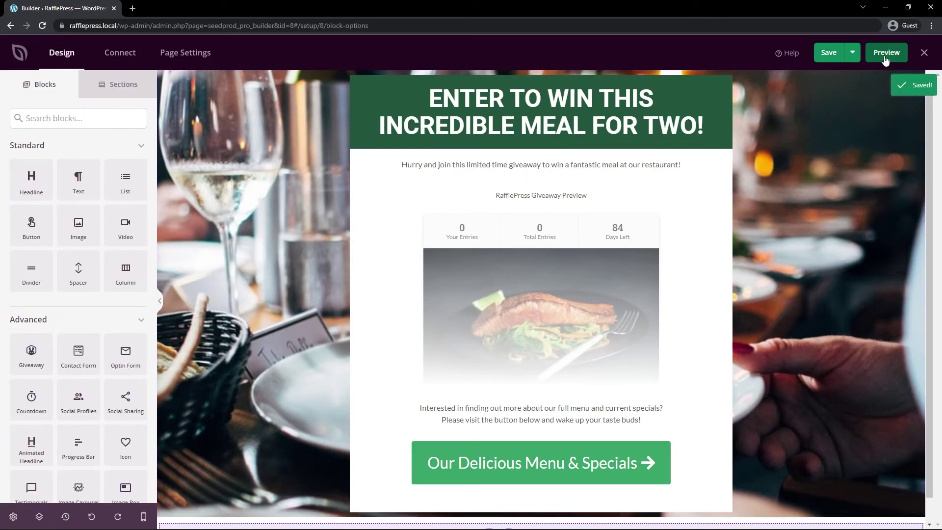